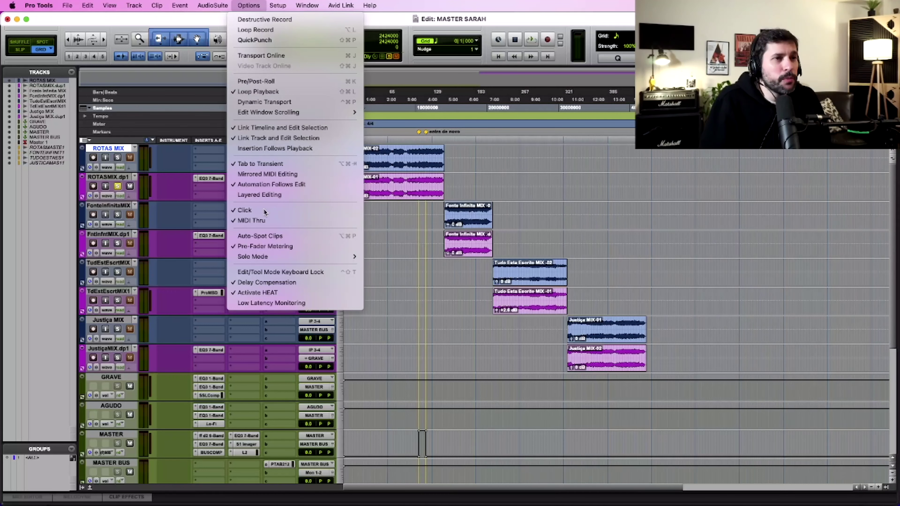
Step: Check which Solo Mode options are enabled for the session
mouse_move(269, 256)
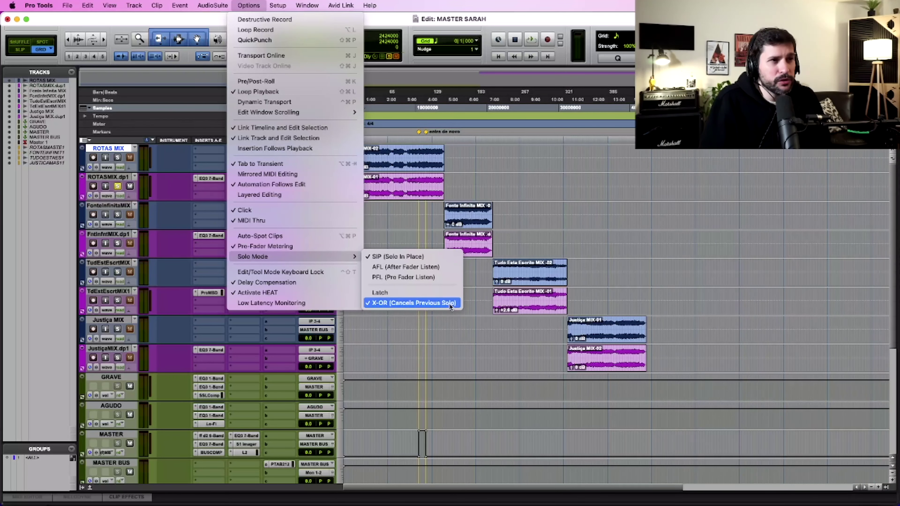
left_click(161, 210)
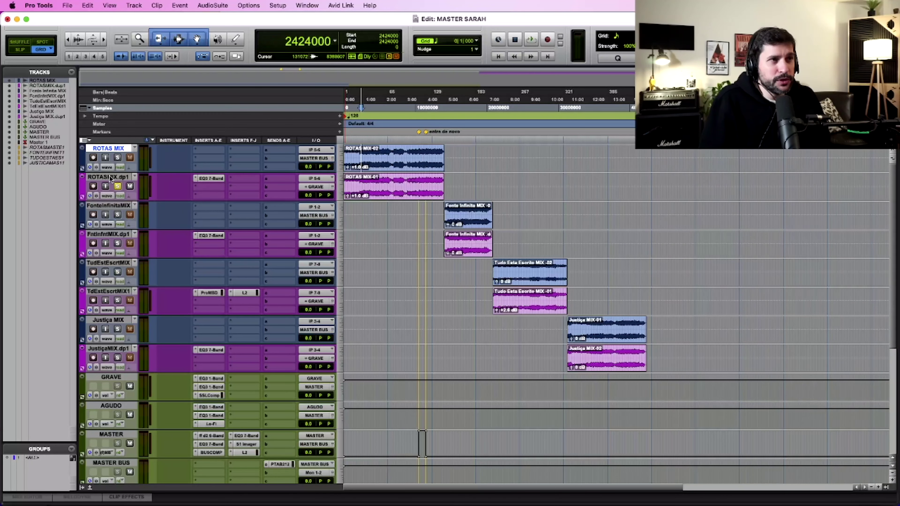
Step: Alternate the solo between the ROTAS MIX and ROTASMIX.dp1 tracks, leaving ROTAS MIX soloed
left_click(117, 157)
left_click(371, 163)
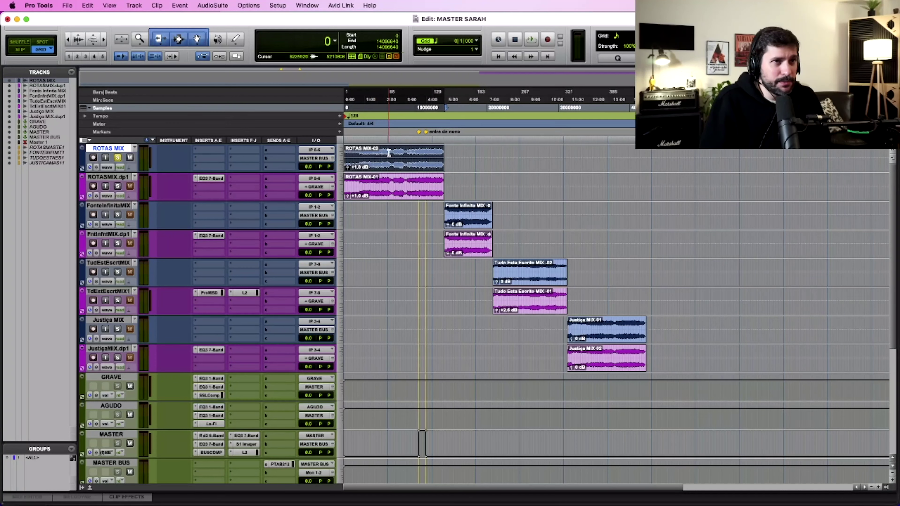
left_click(118, 186)
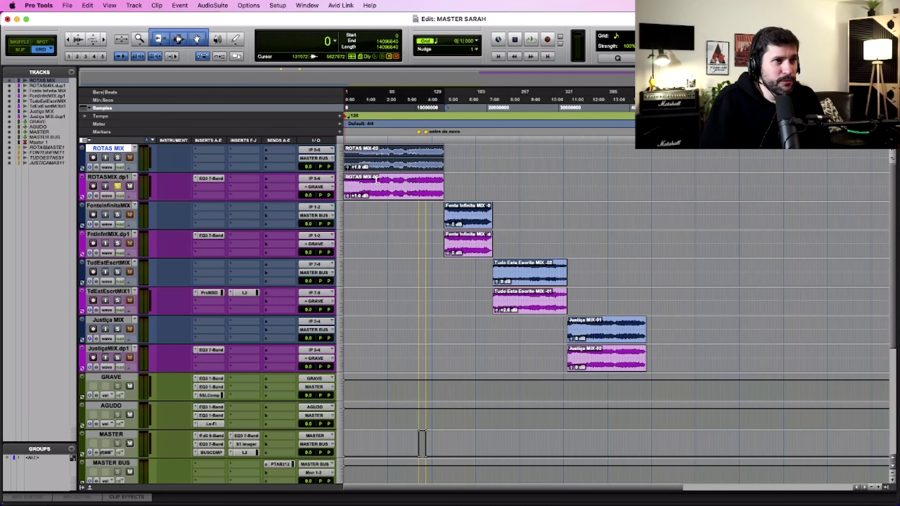
scroll(283, 418, "down", 5)
scroll(240, 454, "up", 5)
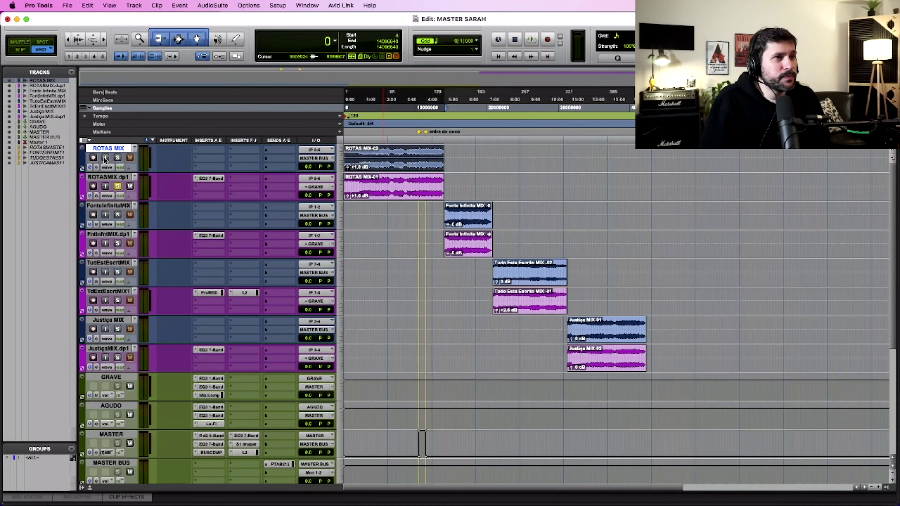
left_click(115, 158)
left_click(120, 186)
left_click(119, 158)
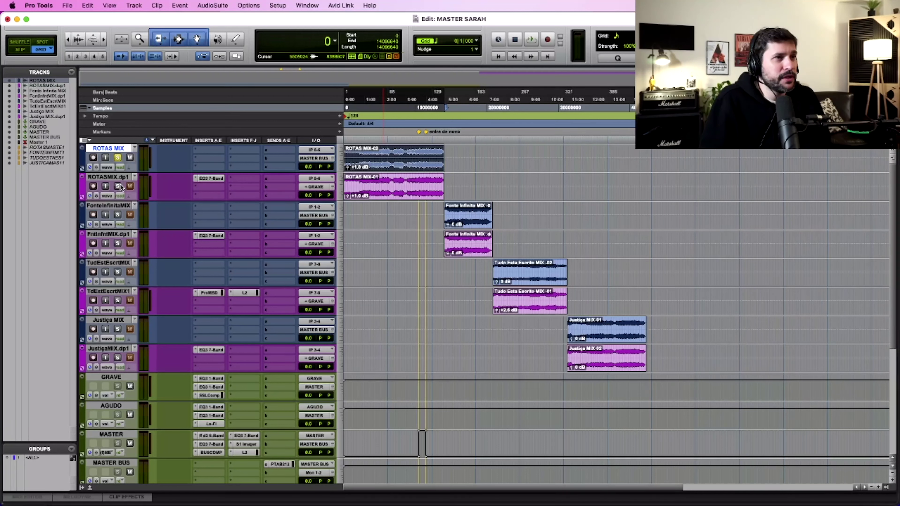
left_click(119, 186)
left_click(118, 158)
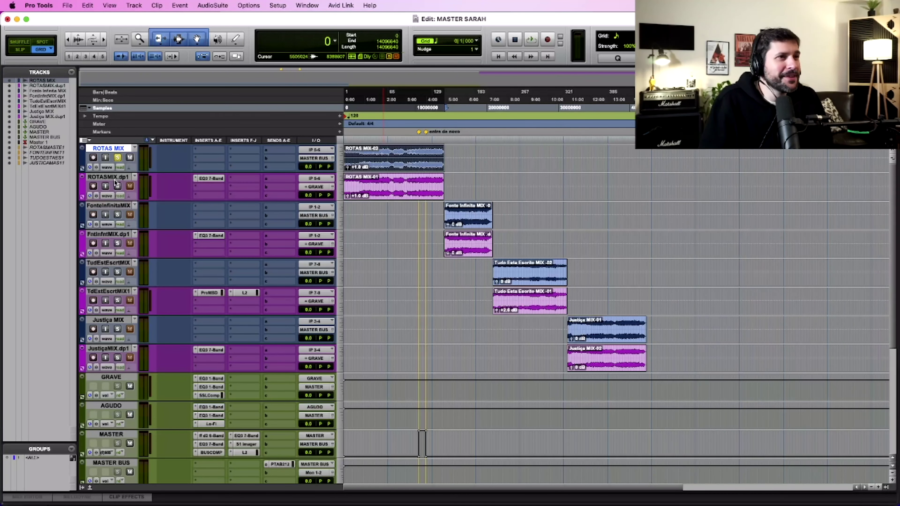
scroll(216, 308, "down", 2)
scroll(212, 305, "up", 2)
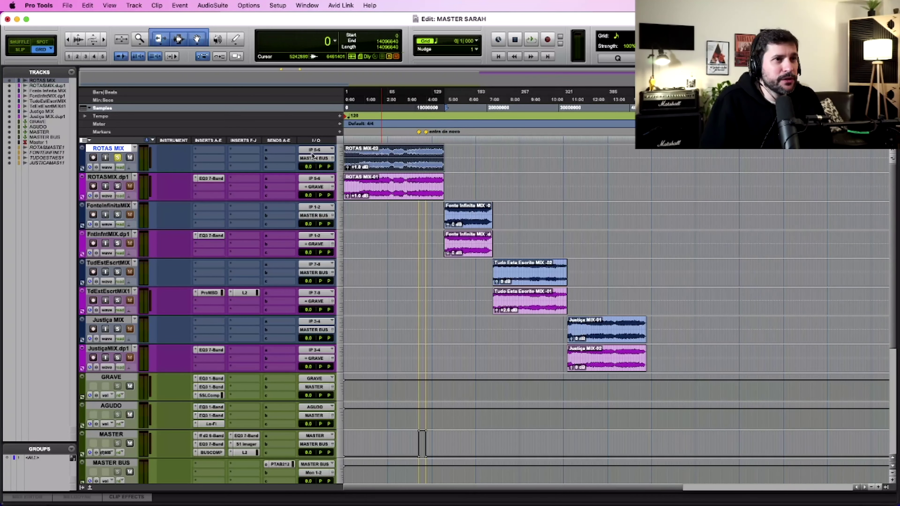
Step: Review the MASTER BUS track and the tracks around it, and select the ROTASMIX.dp1 track
left_click(126, 463)
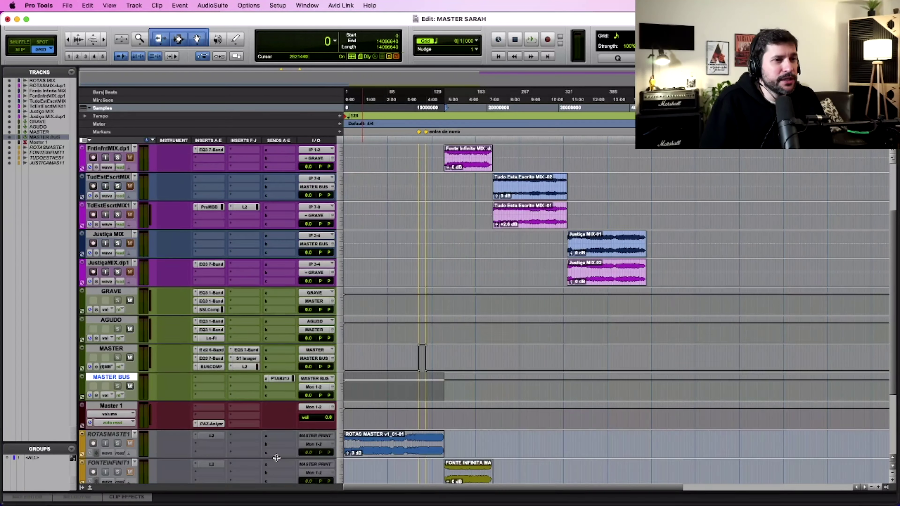
scroll(275, 450, "down", 3)
scroll(205, 410, "up", 3)
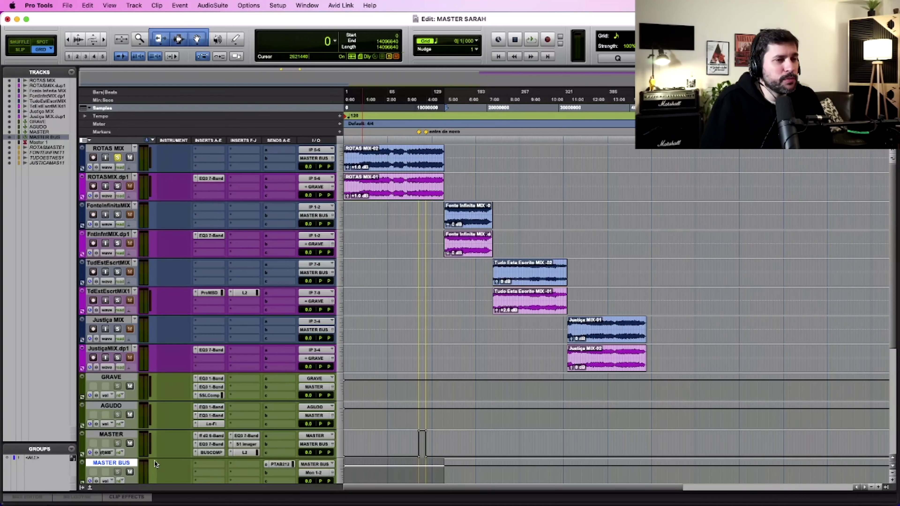
left_click(108, 178)
scroll(290, 201, "down", 3)
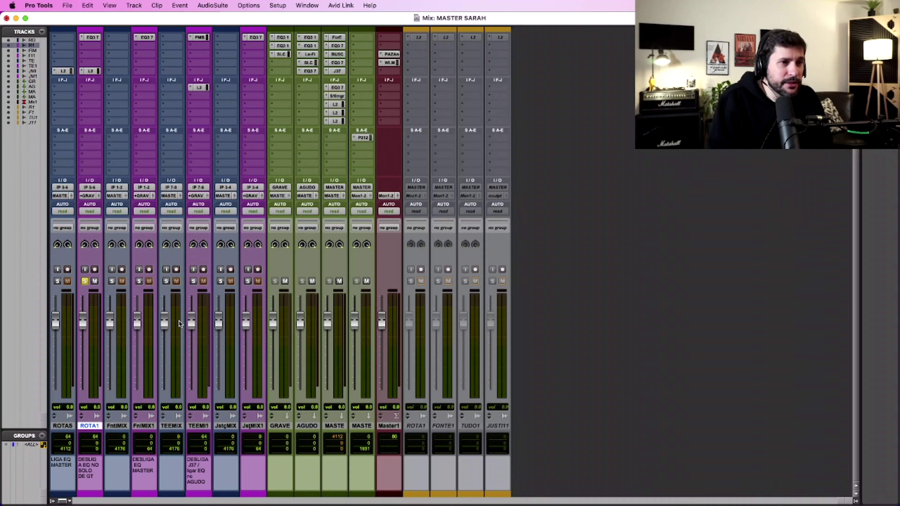
Step: Show the mixer and select the GRAVE and AGUDO tracks together
key("super+equal")
left_click(284, 425)
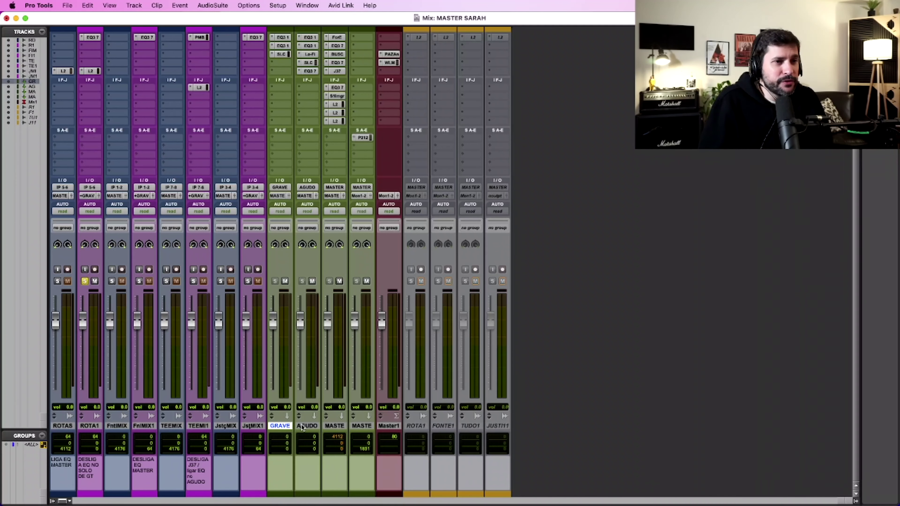
left_click(303, 426)
left_click(284, 426)
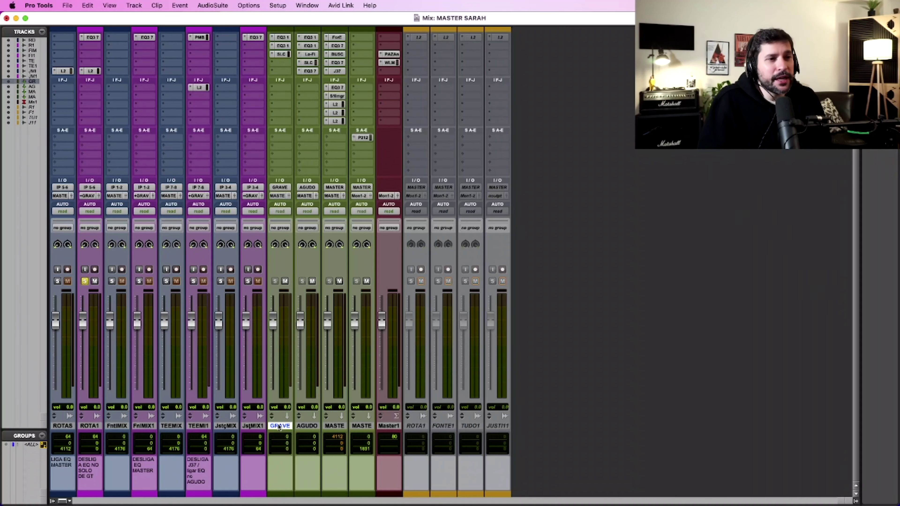
left_click(305, 427, "shift")
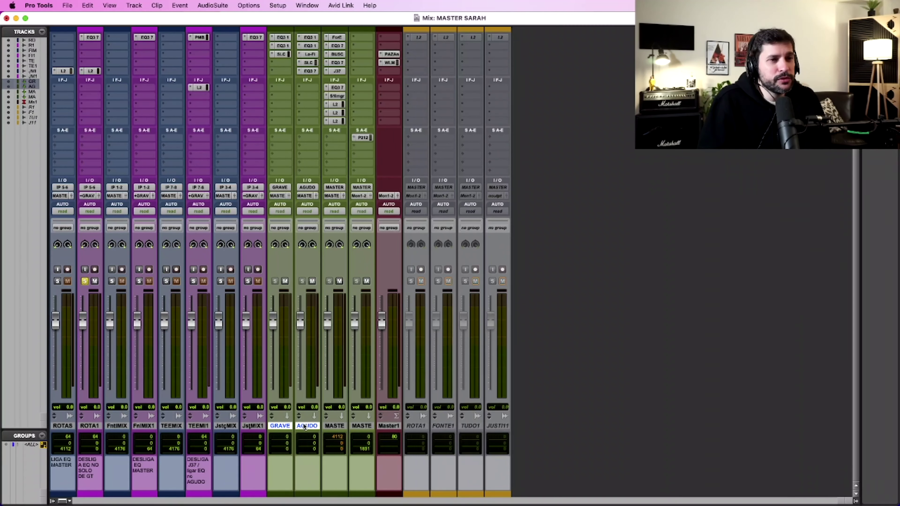
Step: Change the MASTER track's color to light teal green using the Color Palette
left_click(334, 425)
double_click(331, 494)
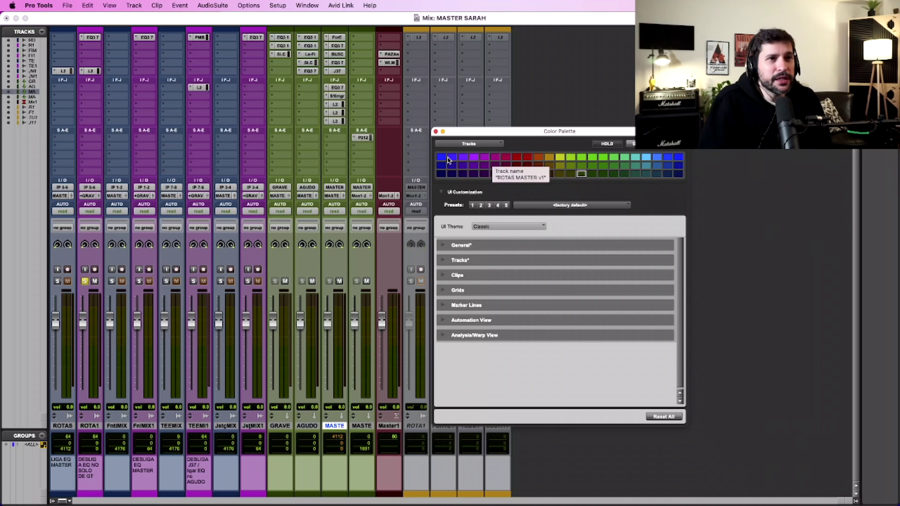
left_click(517, 158)
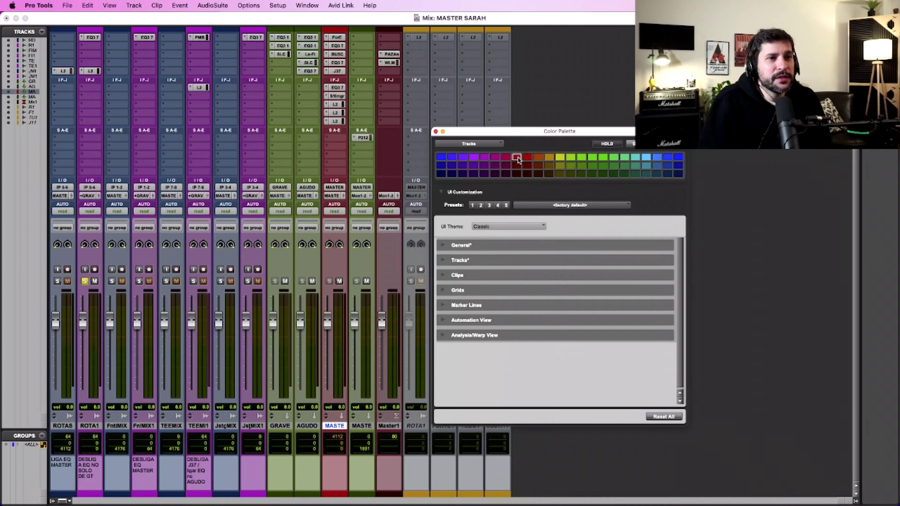
left_click(624, 158)
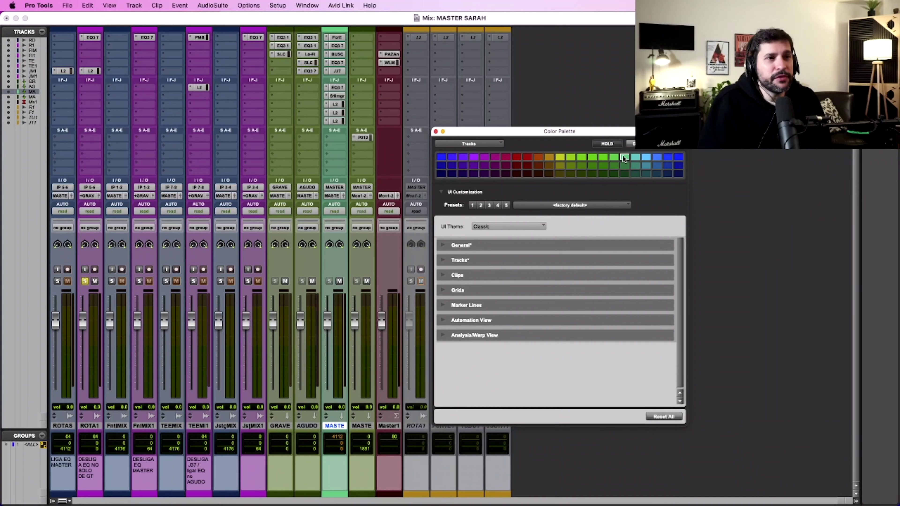
left_click(435, 131)
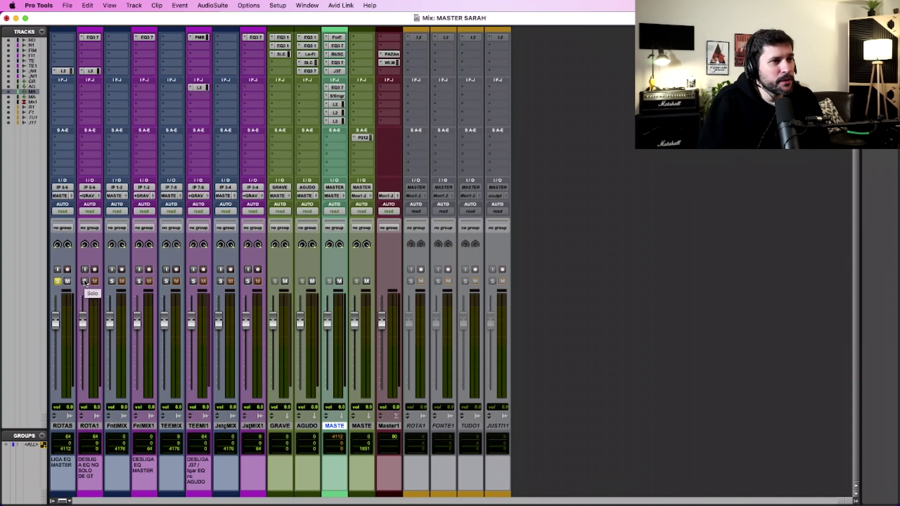
Step: Start playback and switch to the Edit window with the ROTAS tracks in view
key("space")
key("super+equal")
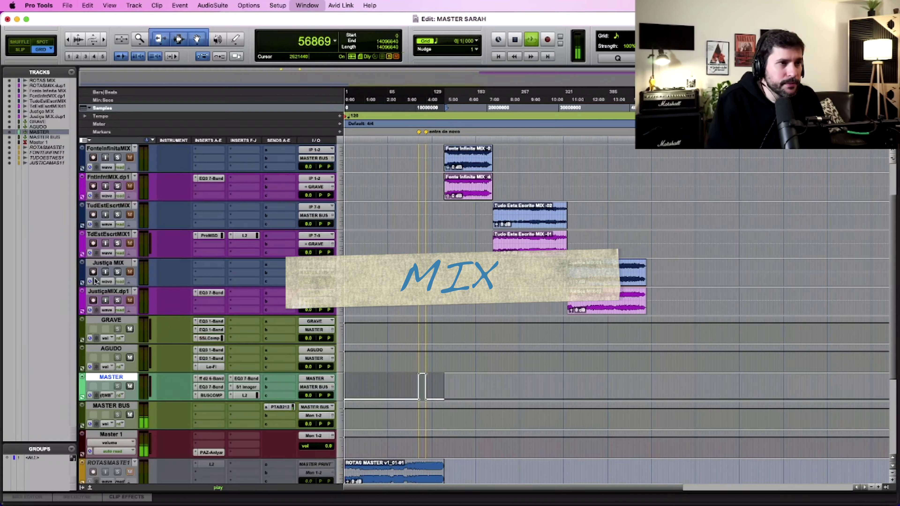
scroll(173, 298, "up", 3)
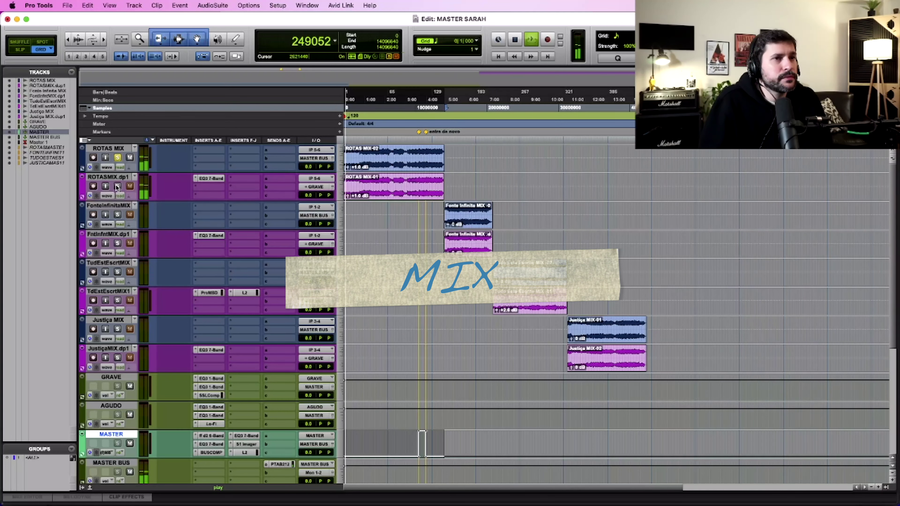
Step: Increase the track heights and zoom the timeline in on the two ROTAS clips
left_click_drag(153, 201, 148, 255)
key("t")
key("t")
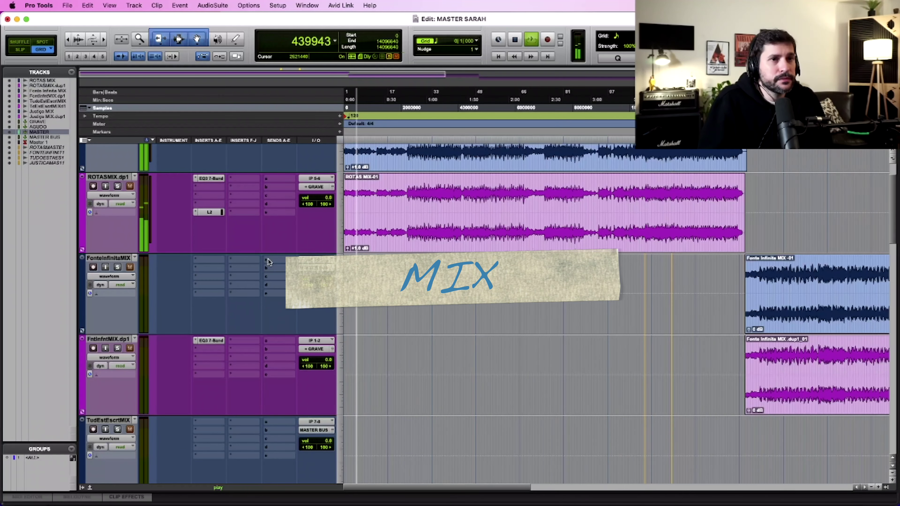
scroll(265, 261, "up", 2)
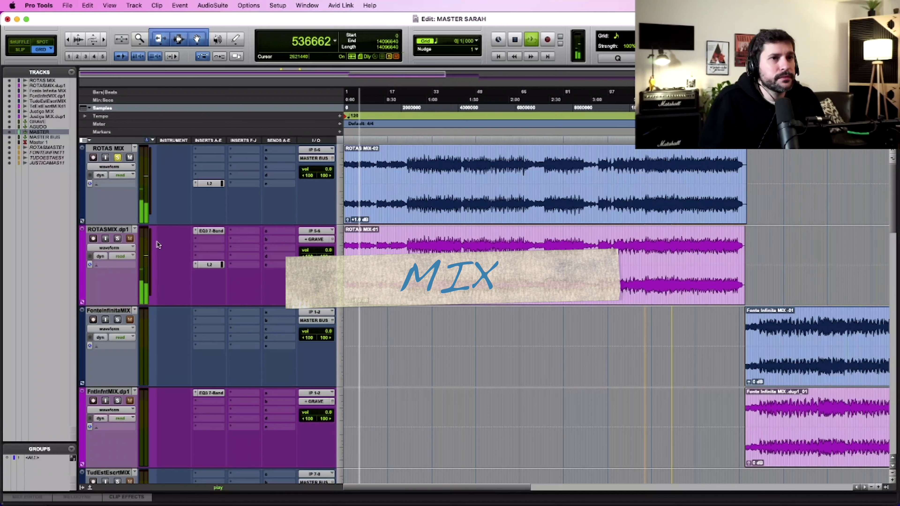
Step: Compare master and mix during playback by alternating solo between ROTASMIX.dp1 and ROTAS MIX, ending on ROTASMIX.dp1, and stop playback
left_click(118, 239)
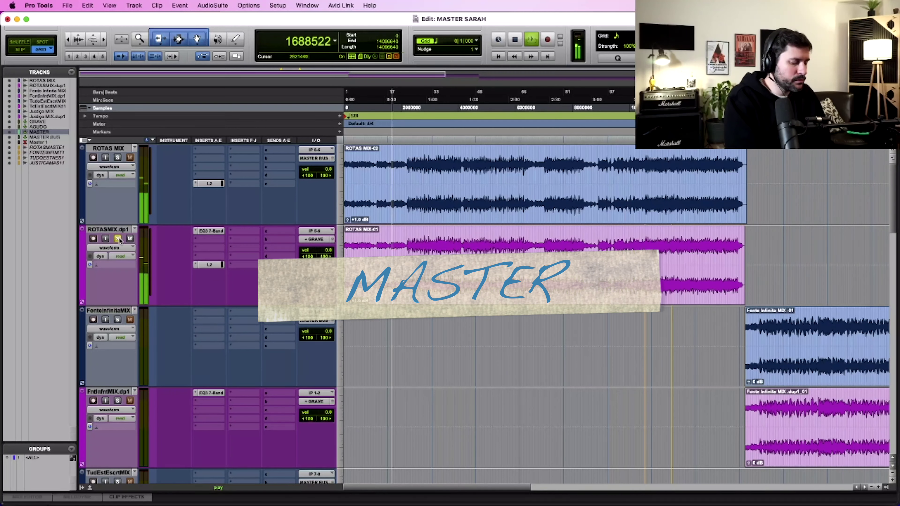
left_click(118, 157)
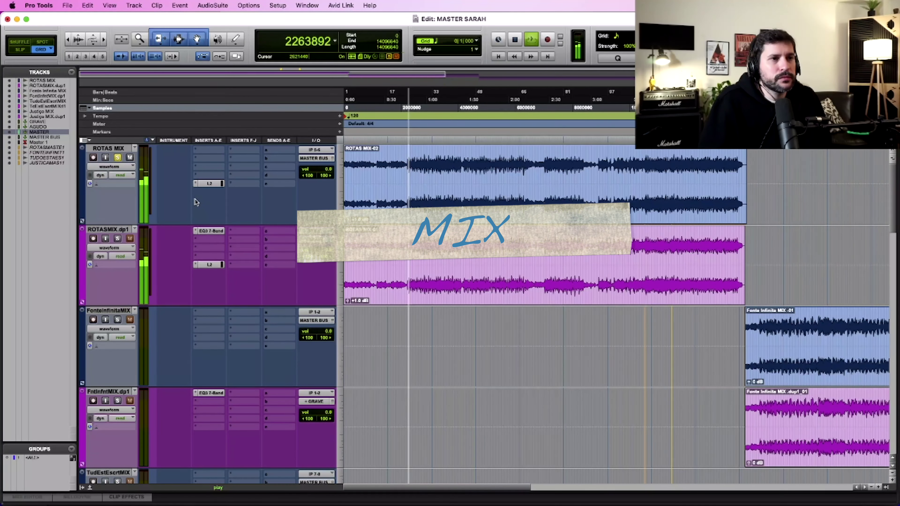
left_click(118, 238)
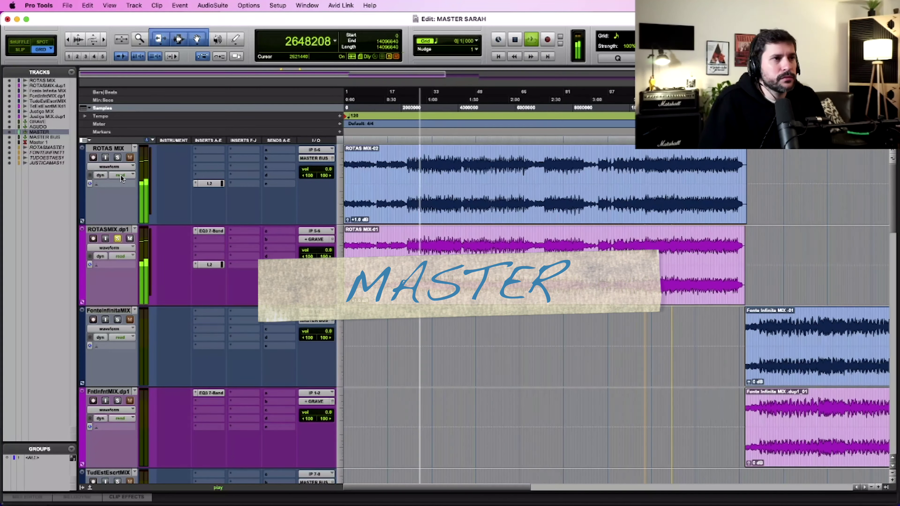
left_click(118, 158)
left_click(119, 239)
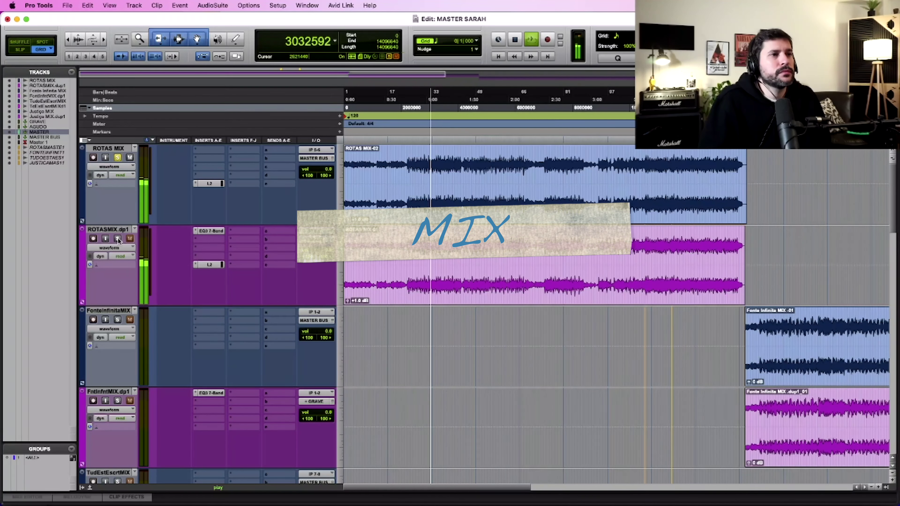
left_click(117, 239)
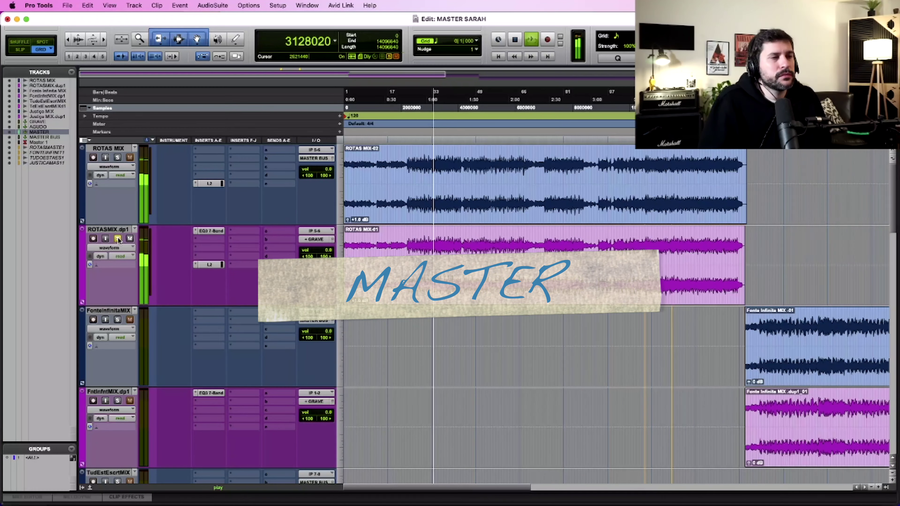
left_click(118, 157)
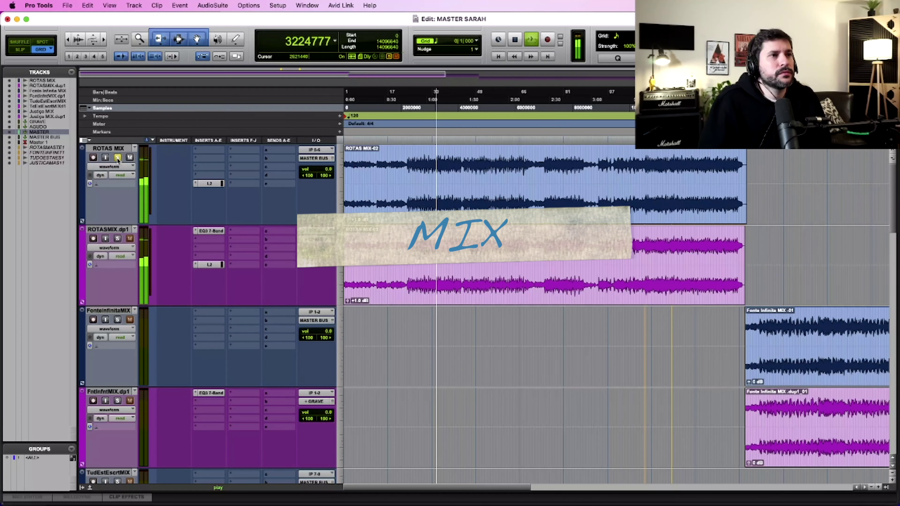
left_click(118, 238)
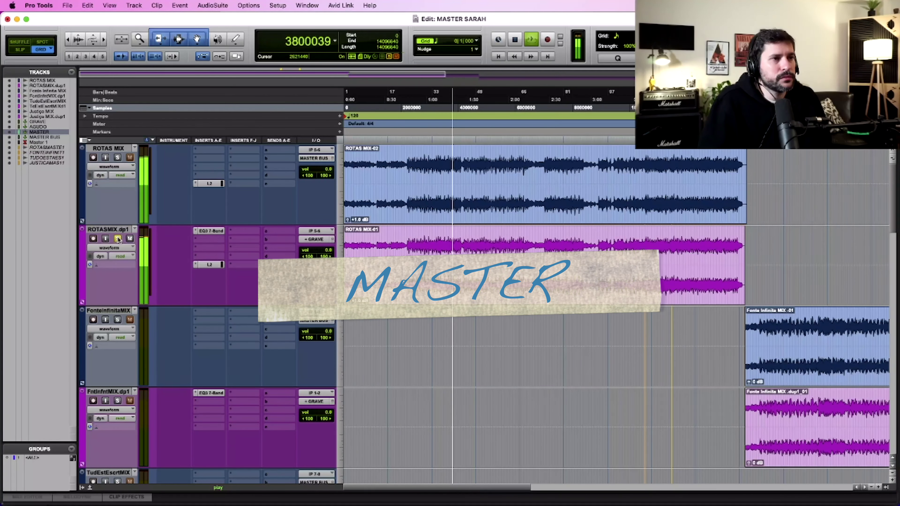
key("space")
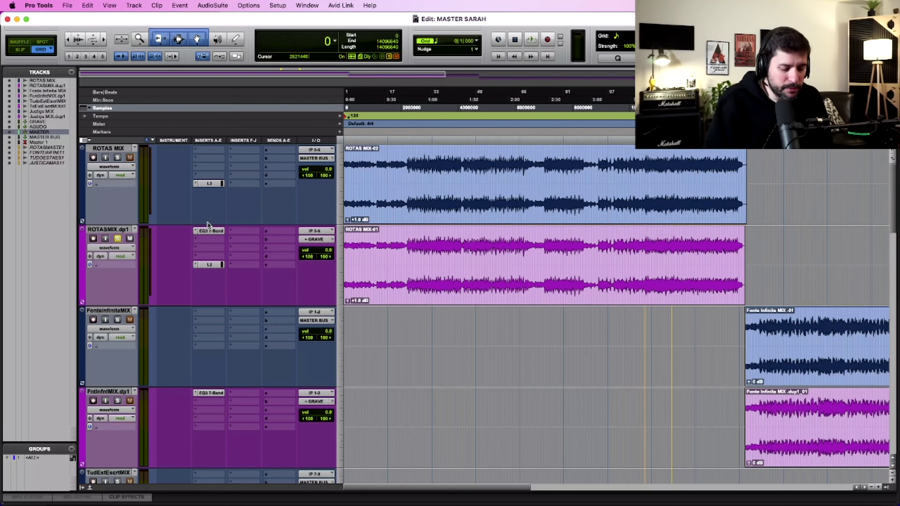
Step: In the mixer, select the GRAVE track, mute AGUDO and start playback to hear GRAVE alone
key("super+equal")
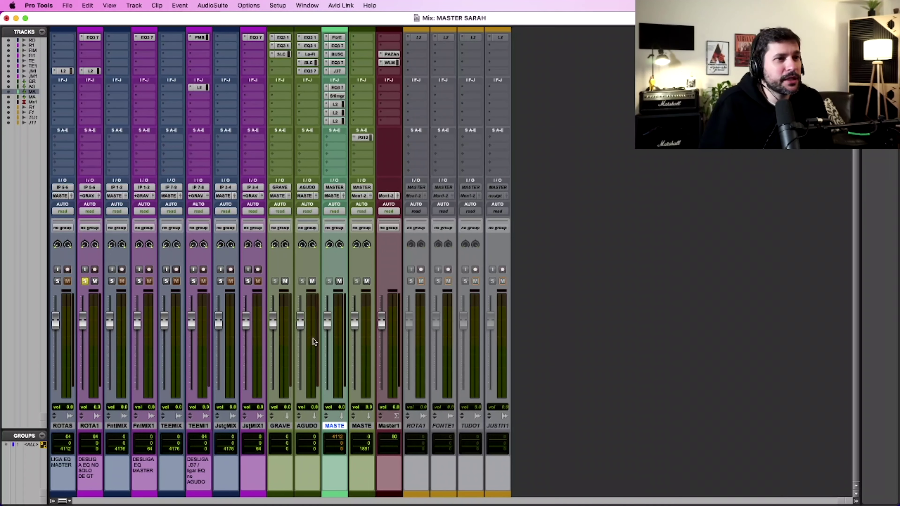
left_click(280, 426)
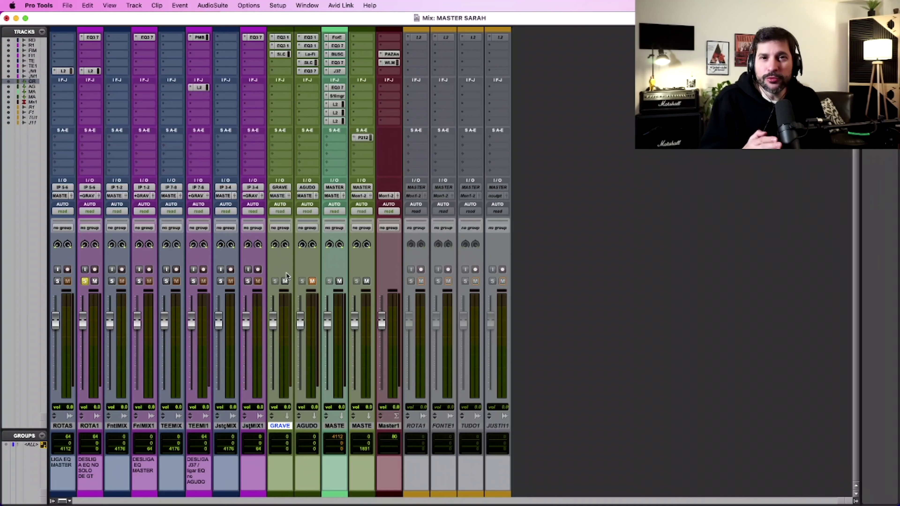
key("space")
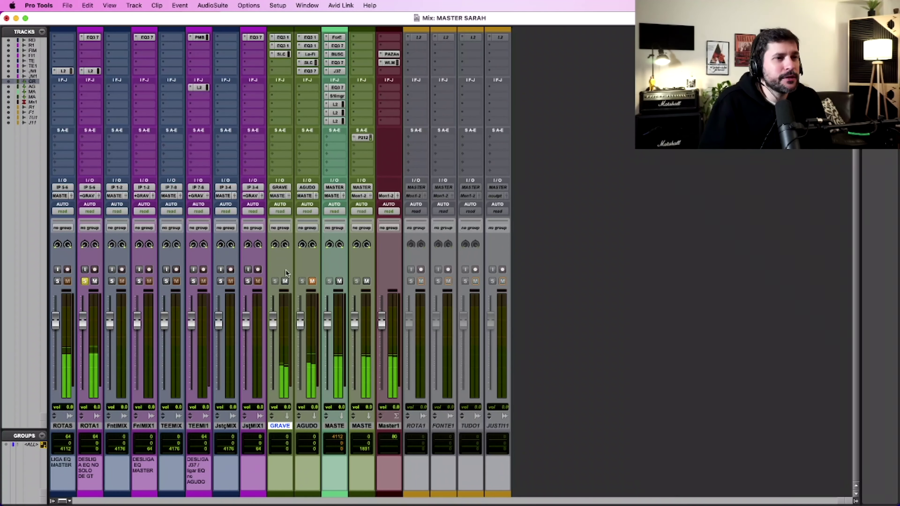
Step: Toggle the bypass of the GRAVE track's SSLComp insert and open its plug-in window
left_click(280, 54, "super")
left_click(280, 55, "super")
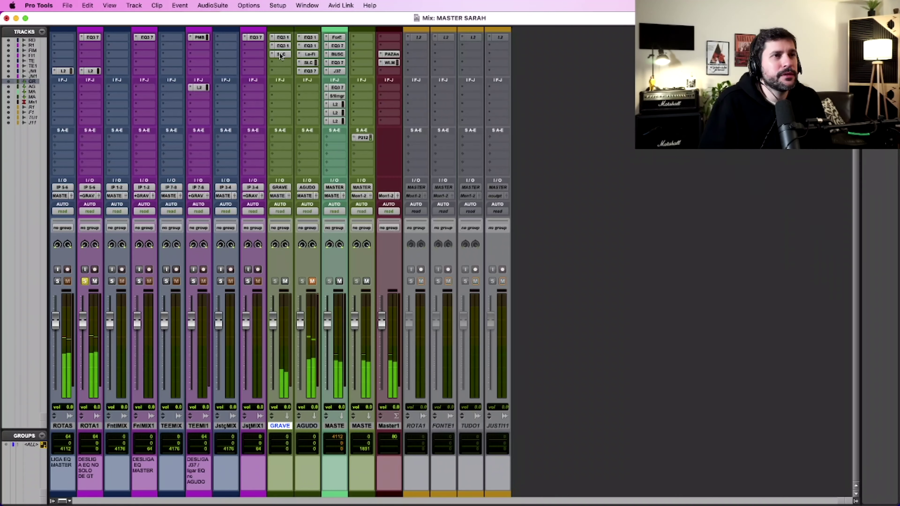
left_click(280, 54)
left_click_drag(281, 60, 312, 56)
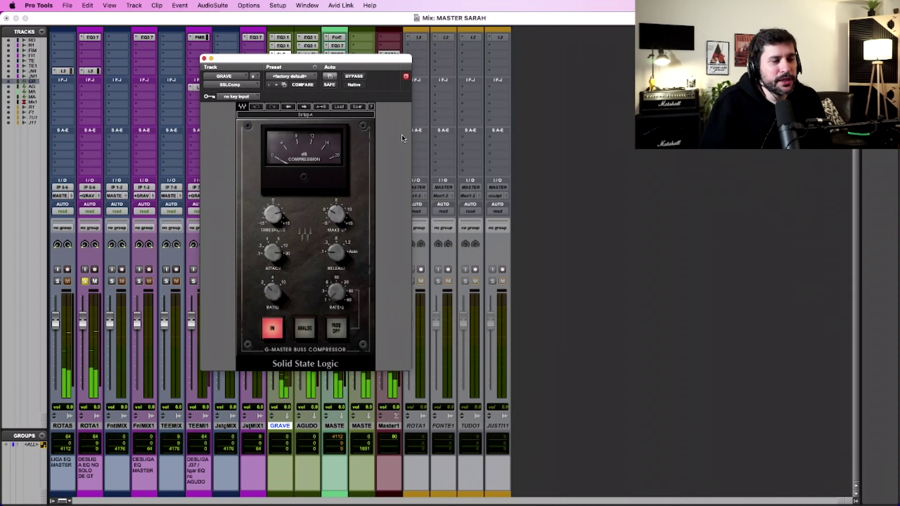
Step: Play the ROTAS MIX-01 clip from its middle with GRAVE's SSLComp in view, stop, return to the mixer and close the compressor window
left_click_drag(330, 61, 285, 198)
key("super+equal")
key("space")
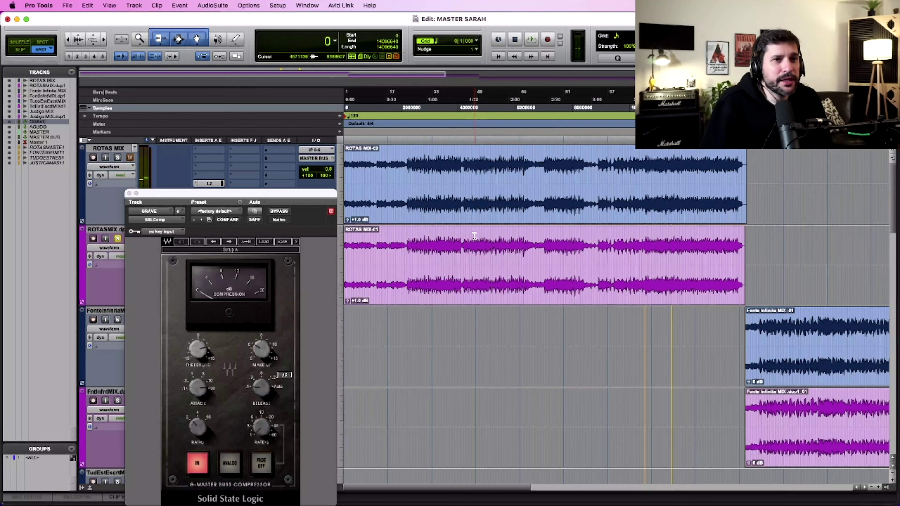
left_click(474, 235)
key("space")
left_click_drag(295, 194, 378, 145)
key("super+equal")
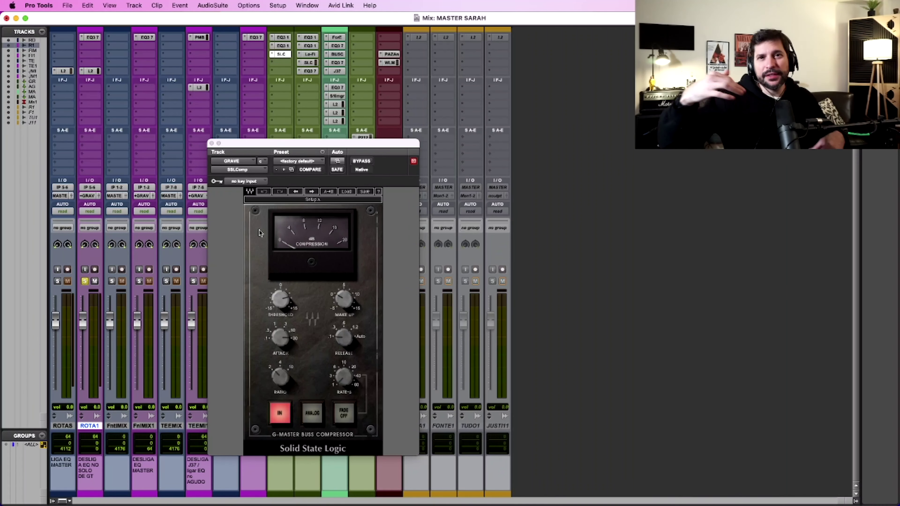
left_click(211, 143)
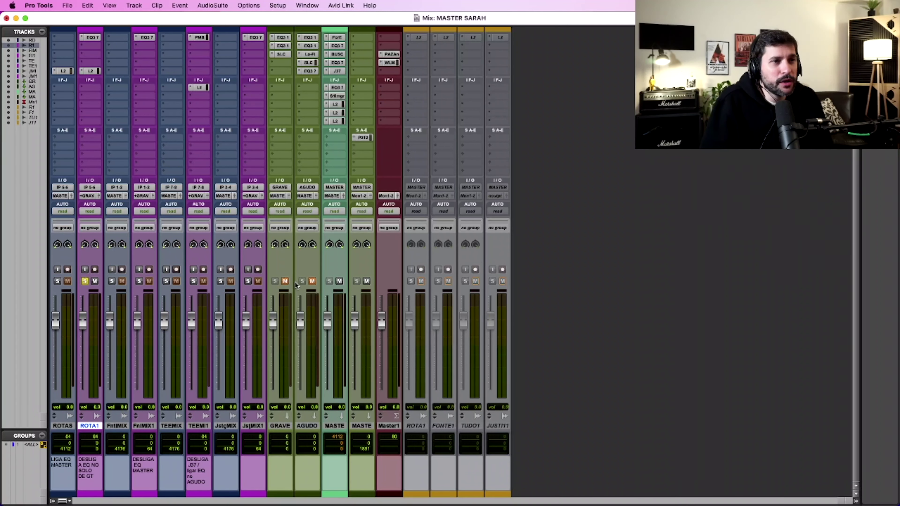
Step: Unmute AGUDO with GRAVE muted, start playback and bypass AGUDO's Lo-Fi, SSLComp and EQ3 7-Band inserts
key("space")
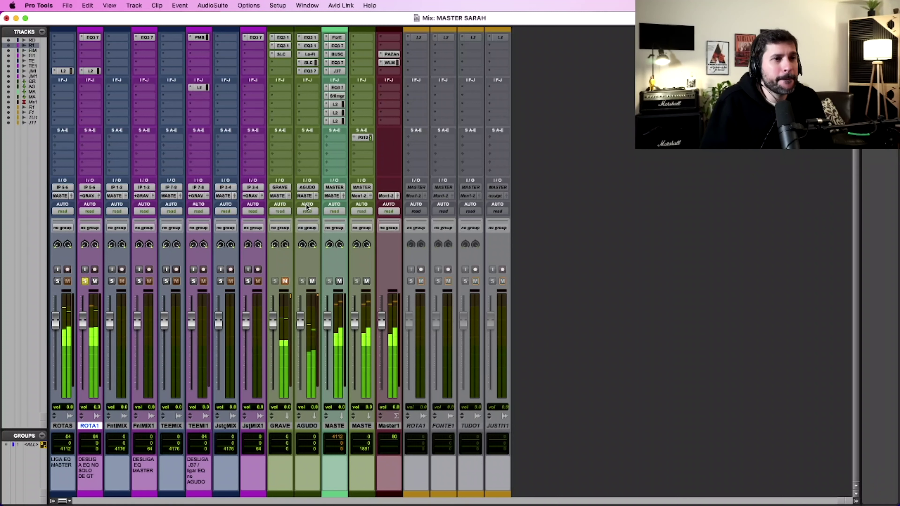
left_click(308, 64, "super")
left_click(307, 64, "super")
left_click(309, 71, "super")
left_click(309, 55, "super")
left_click(311, 64, "super")
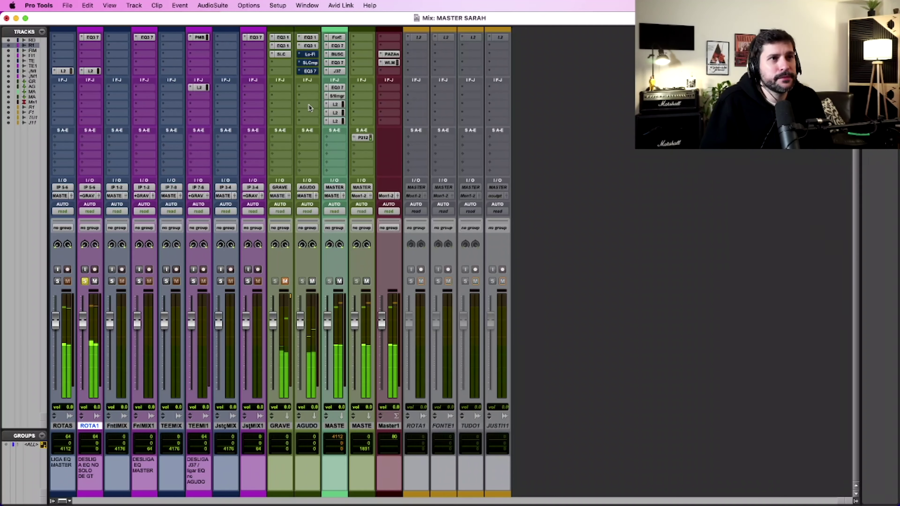
Step: Open AGUDO's Lo-Fi plug-in, play the song bypassed, turn its bypass off during playback to compare, and stop
left_click(310, 55)
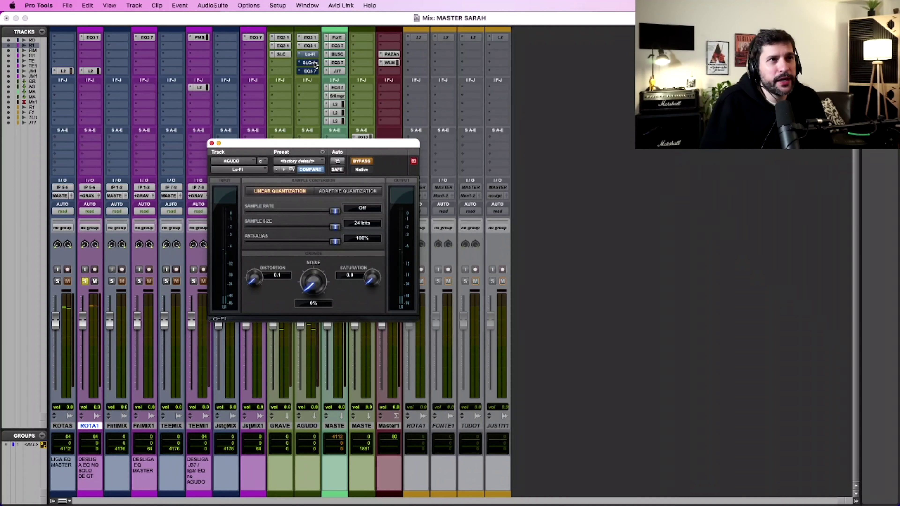
left_click_drag(311, 144, 291, 156)
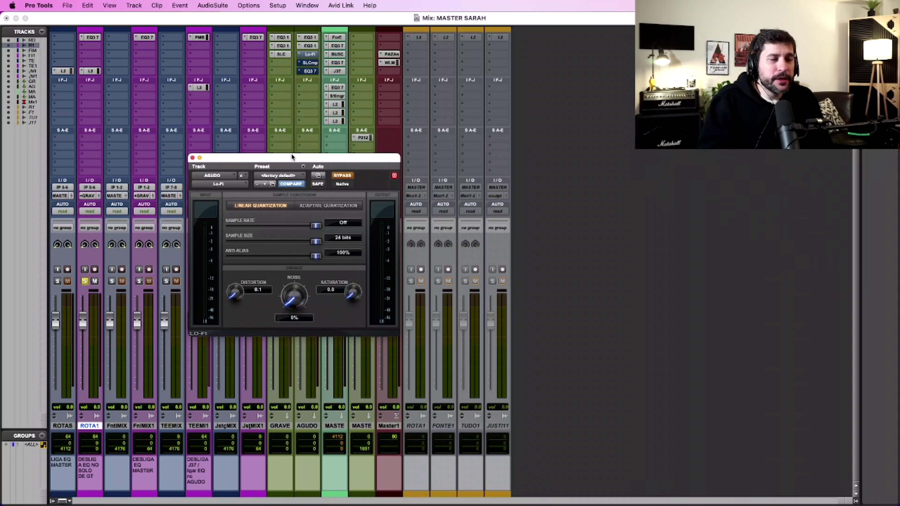
left_click_drag(293, 155, 295, 141)
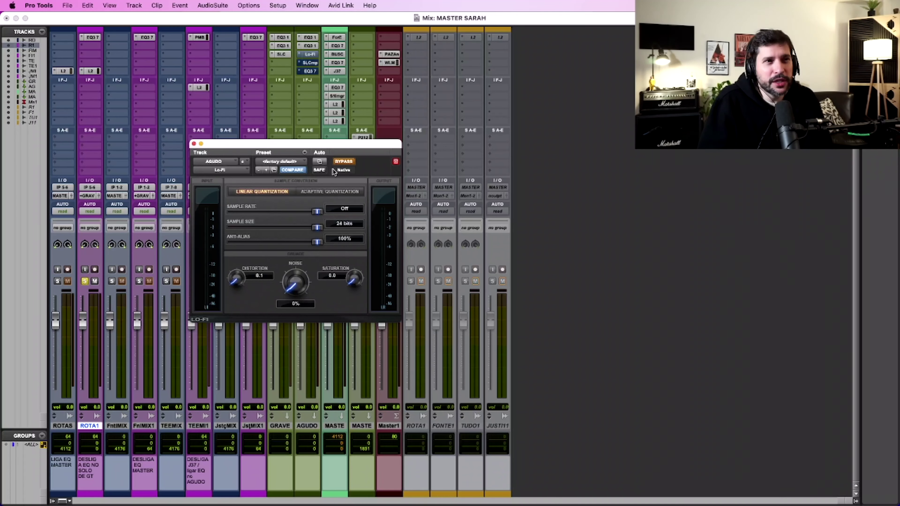
key("space")
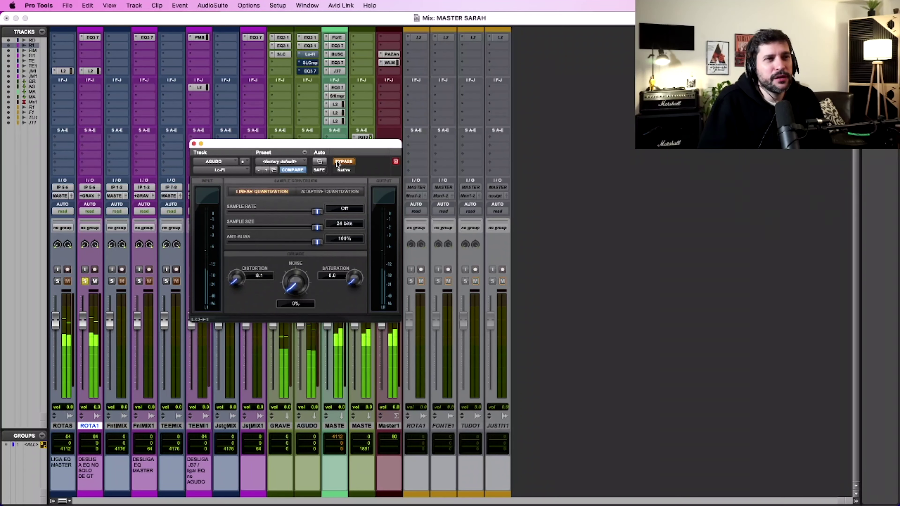
key("space")
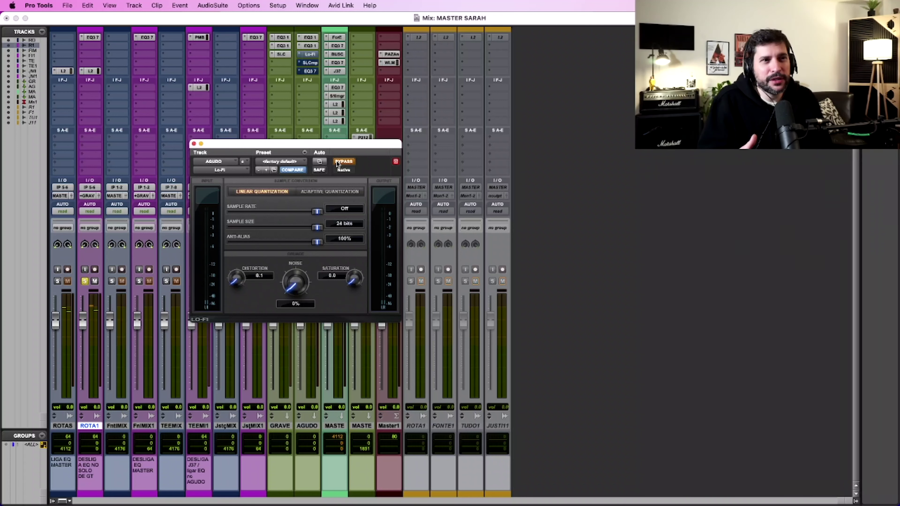
key("space")
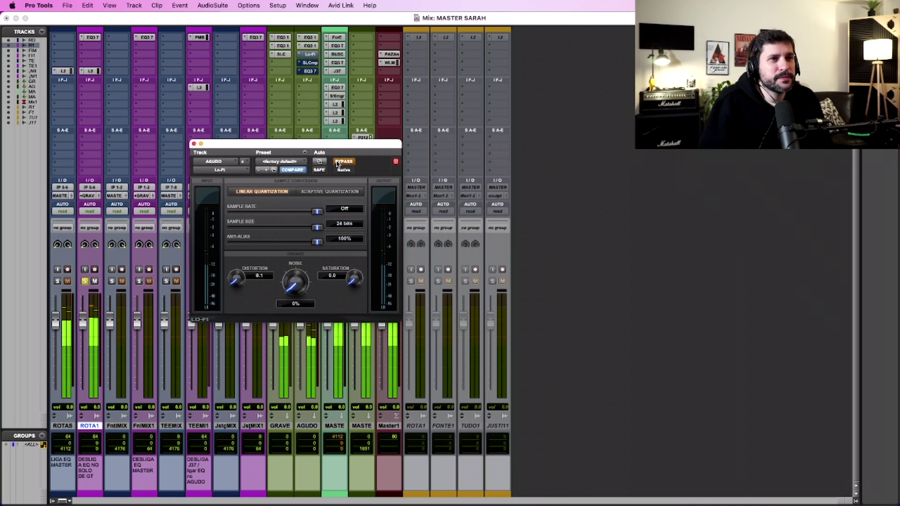
left_click(337, 163)
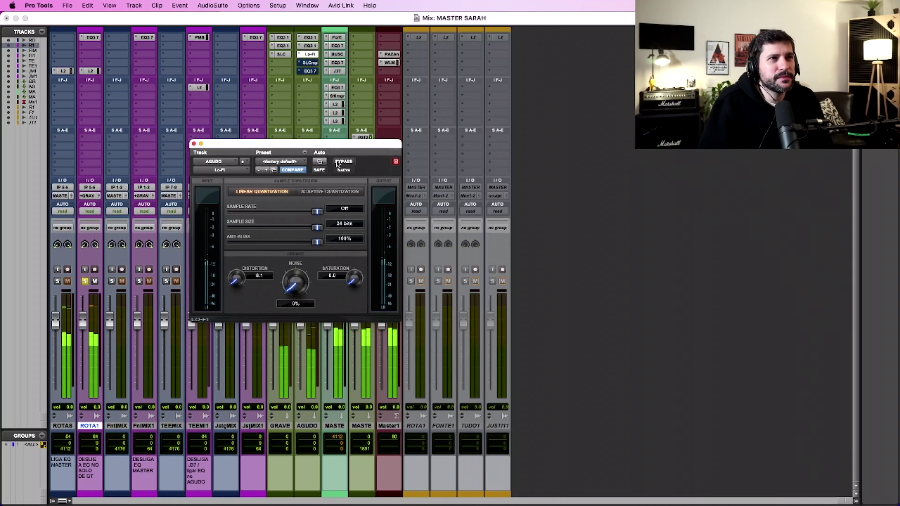
key("space")
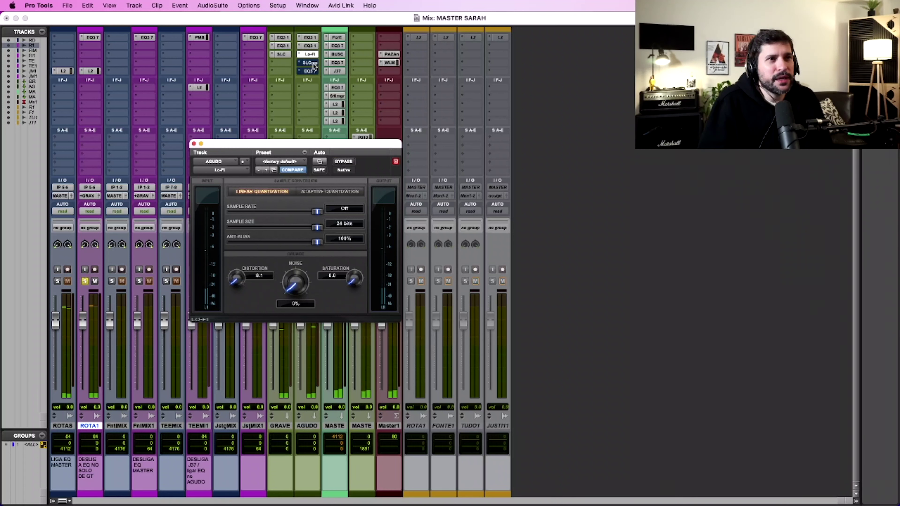
Step: Open AGUDO's SSLComp, toggle its bypass during playback, leave the compressor active and close its window
left_click(313, 65)
left_click_drag(320, 142, 326, 105)
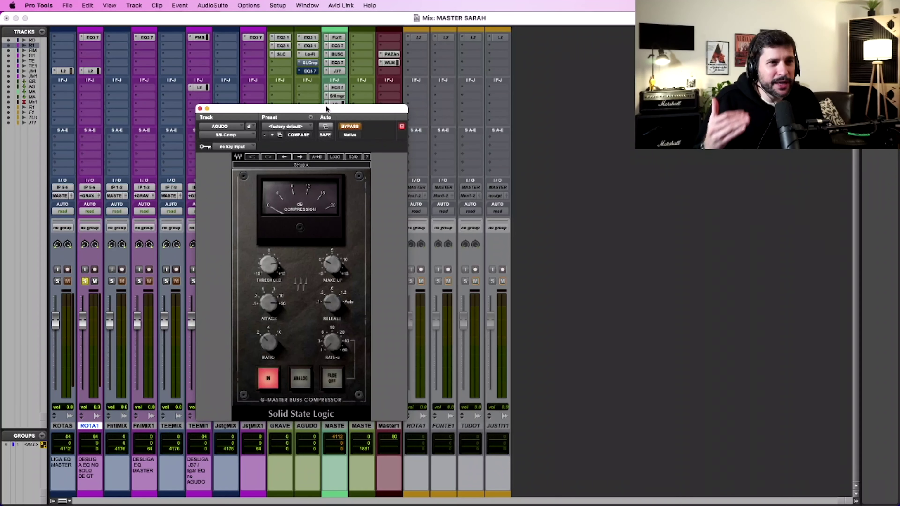
left_click(360, 127)
key("space")
left_click(359, 127)
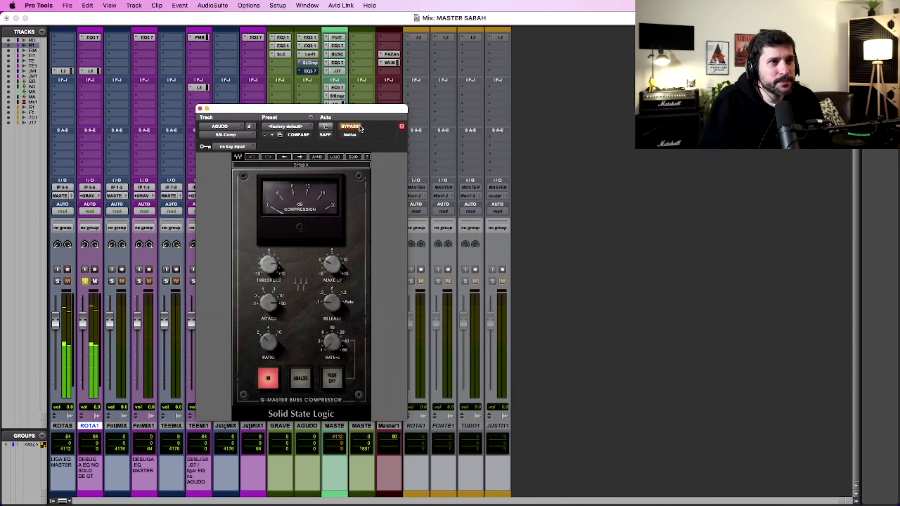
left_click(360, 127)
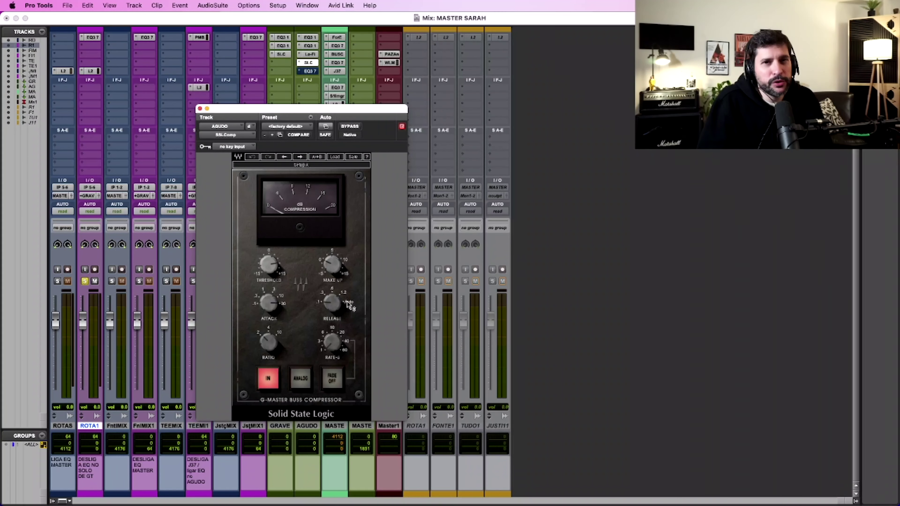
mouse_move(347, 301)
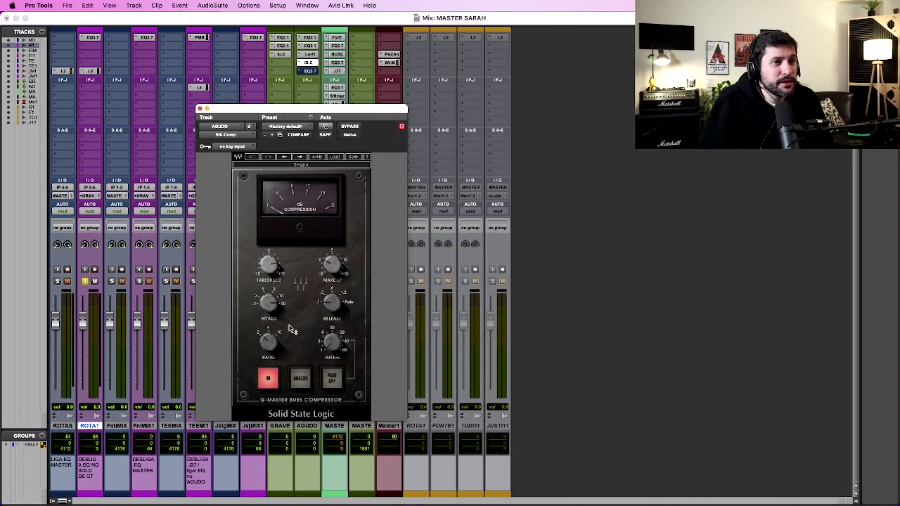
left_click(200, 108)
Step: Open AGUDO's EQ3 7-Band, compare it with and without bypass during playback, leave it active and close its window
left_click(309, 71)
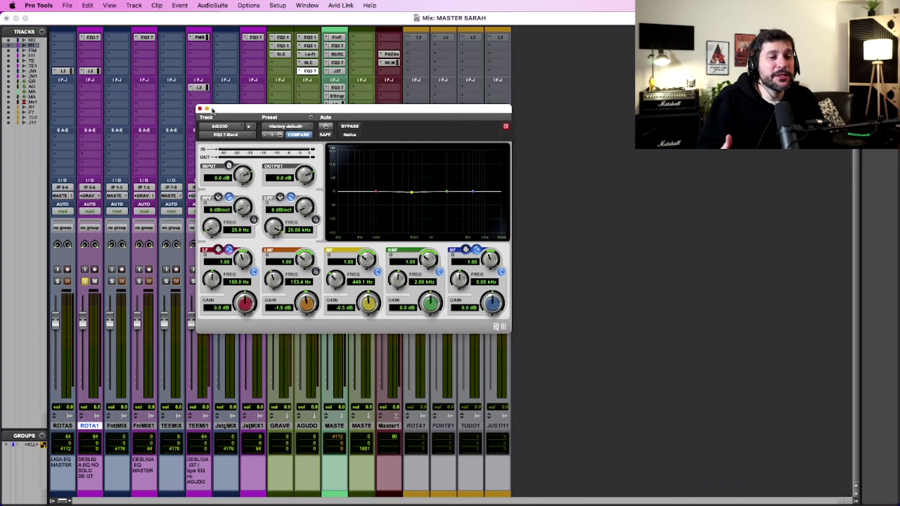
key("space")
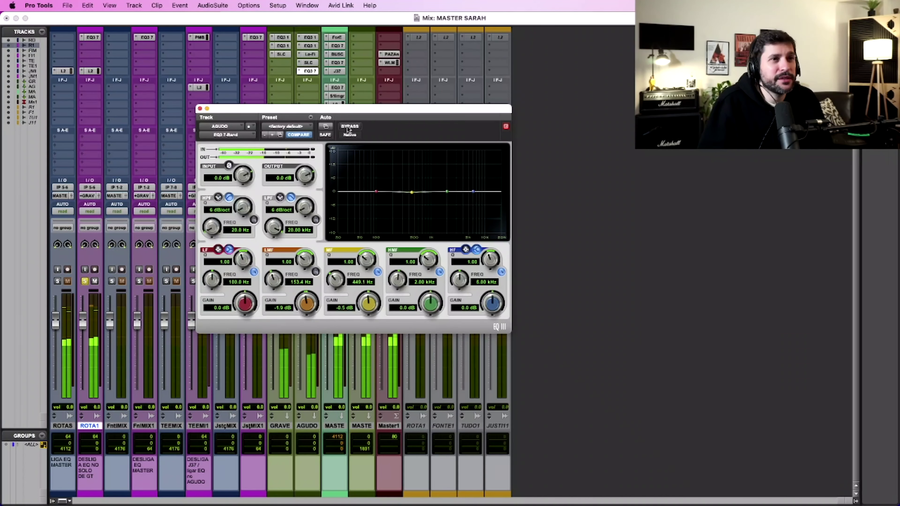
left_click(349, 126)
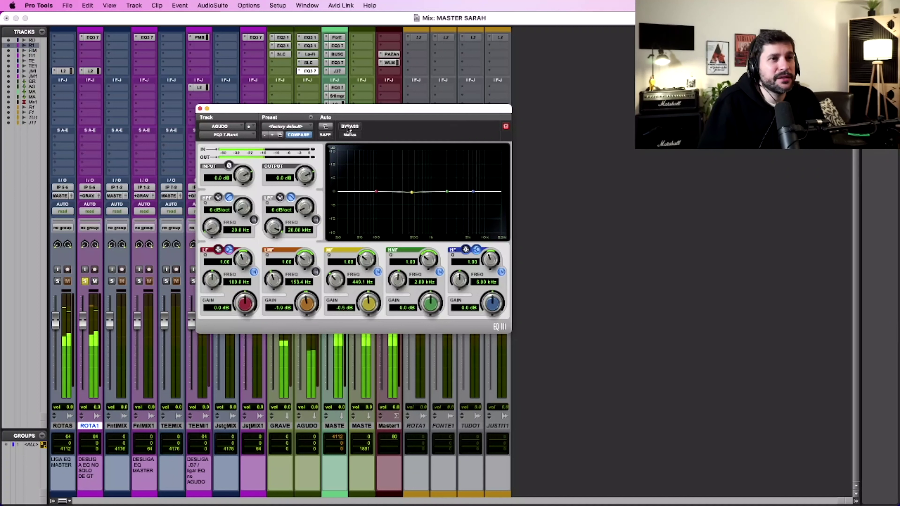
left_click(200, 108)
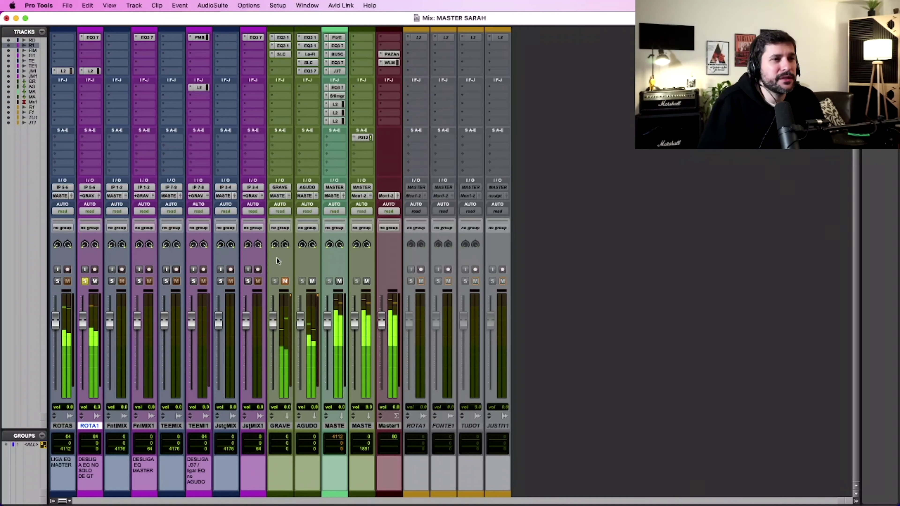
Step: Stop playback, unmute GRAVE and play a short passage with GRAVE and AGUDO together
key("space")
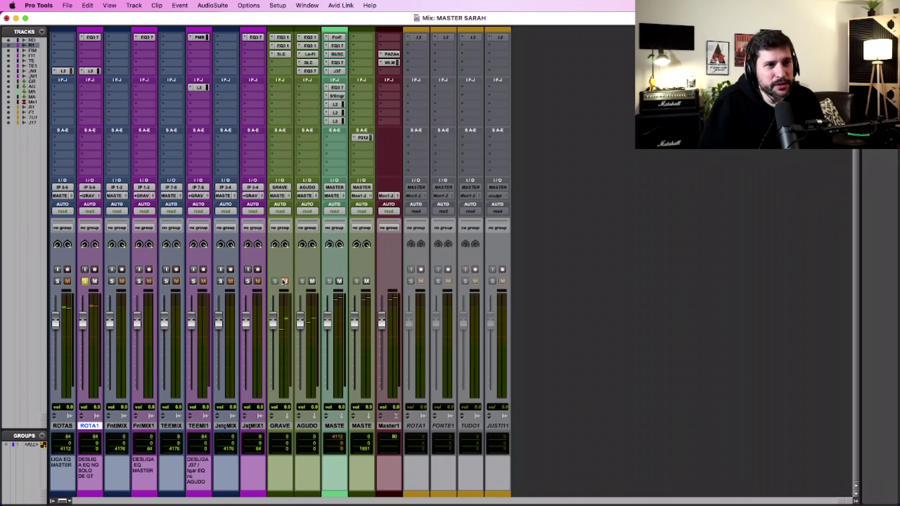
key("space")
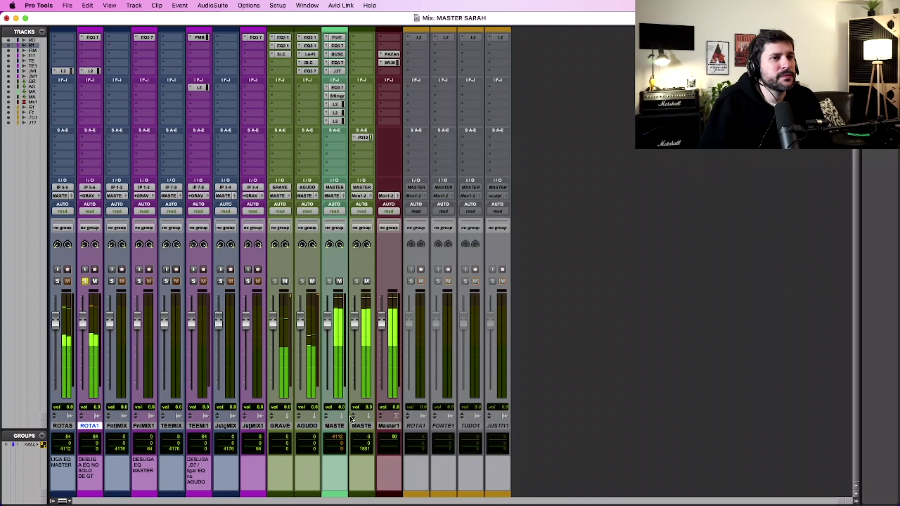
key("space")
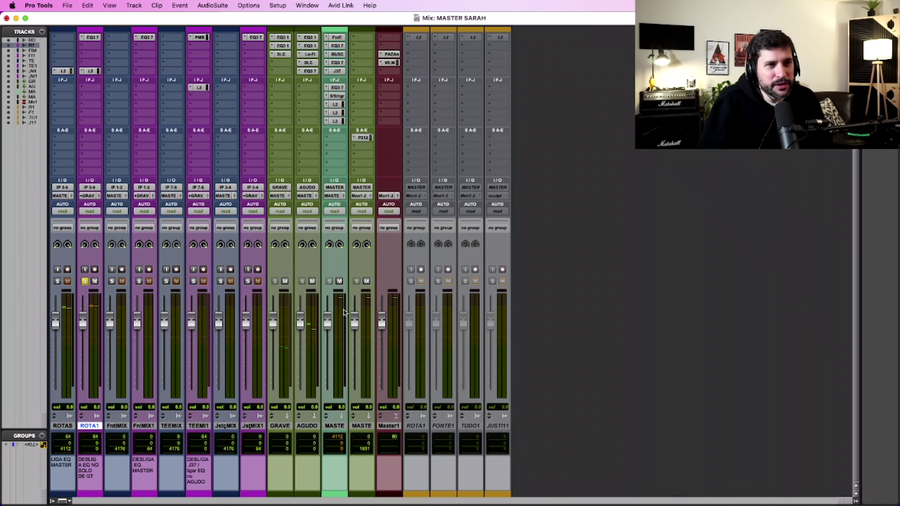
Step: Select the MASTER track and open the ff d2 6-Band equalizer on its first insert
left_click(336, 425)
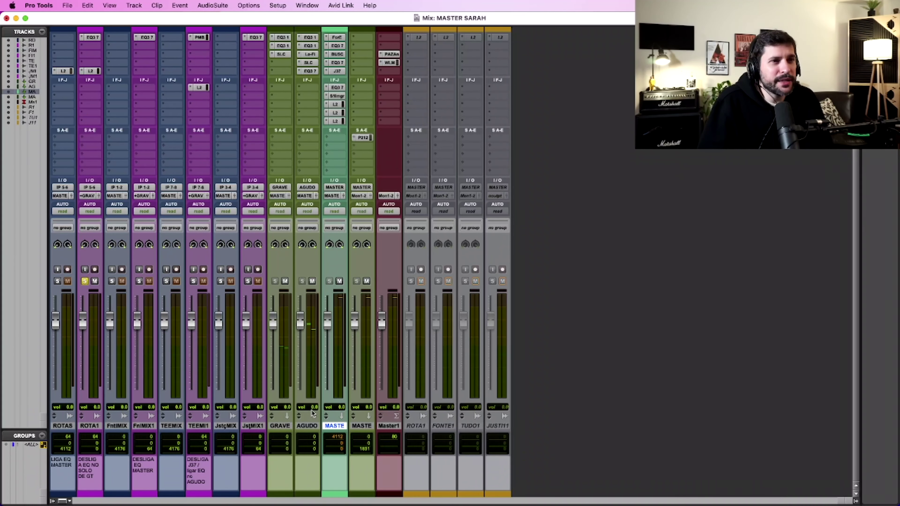
scroll(317, 294, "up", 1)
left_click(336, 44)
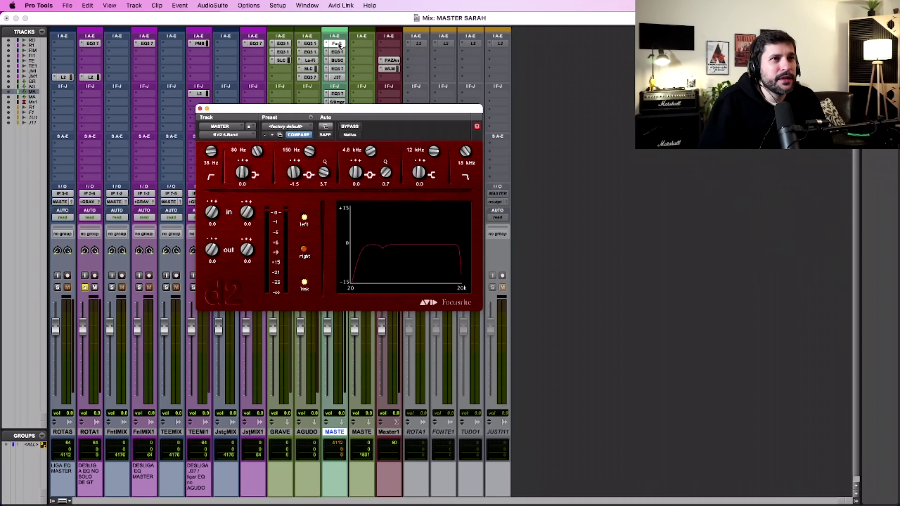
left_click_drag(334, 109, 316, 122)
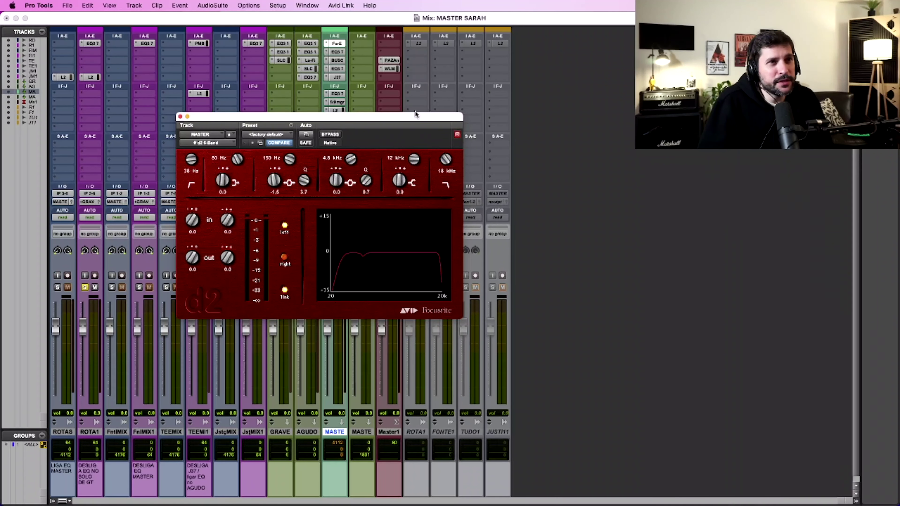
mouse_move(413, 119)
left_mouse_down()
mouse_move(428, 69)
mouse_move(408, 134)
left_mouse_up()
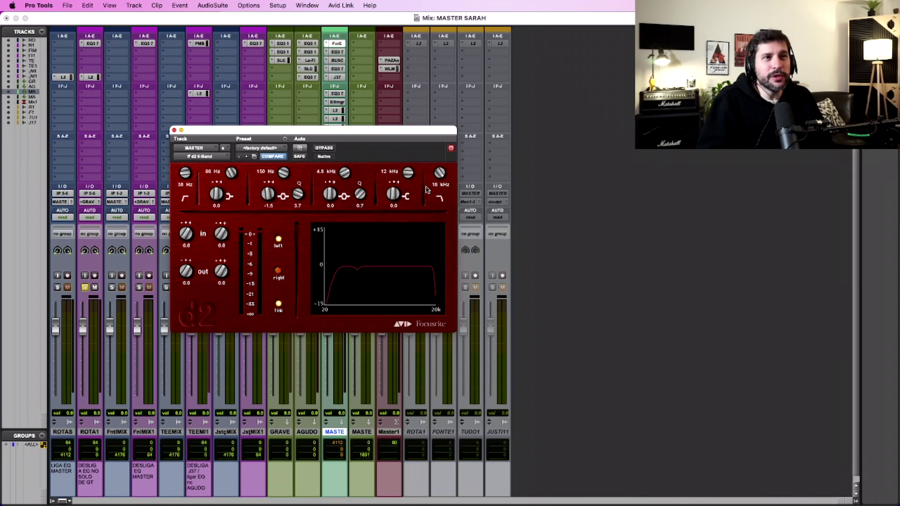
Step: Open the Master 1 track's PAZ-Analyzer and arrange it side by side with the d2 equalizer
left_click_drag(407, 134, 313, 133)
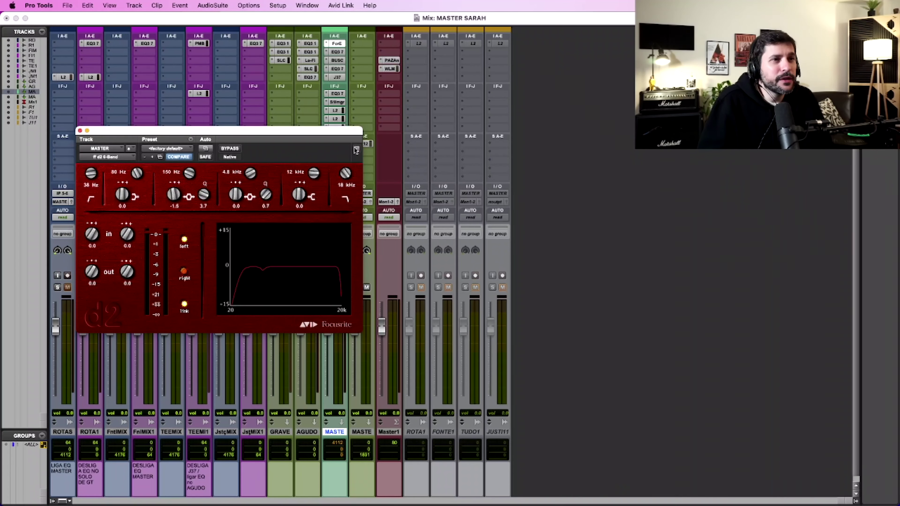
left_click(389, 63)
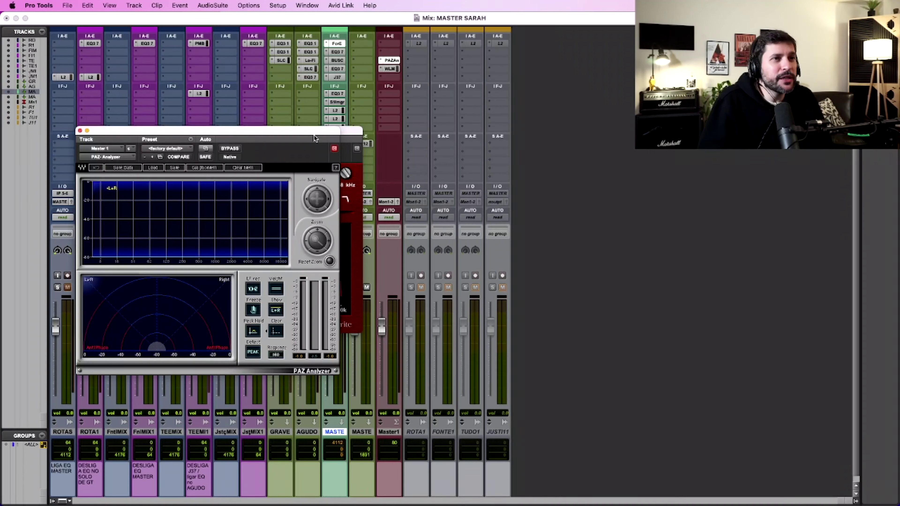
left_click_drag(315, 137, 666, 151)
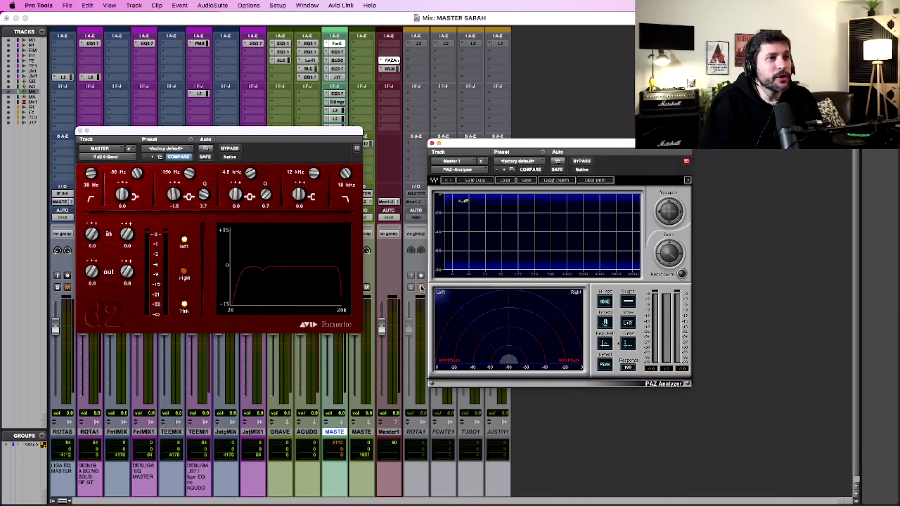
Step: Switch off the d2 equalizer's 38 Hz high-pass and 18 kHz low-pass filters and play a passage to check the spectrum in PAZ-Analyzer
left_click(92, 198)
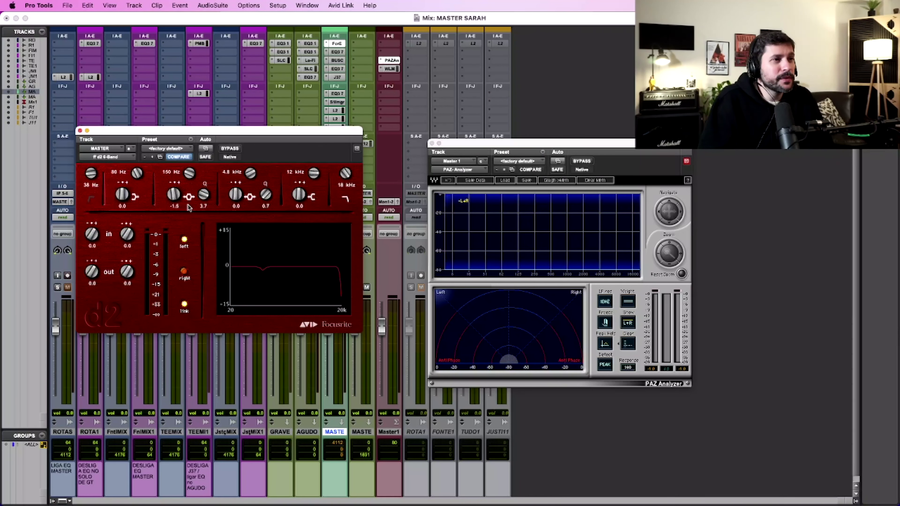
left_click(346, 199)
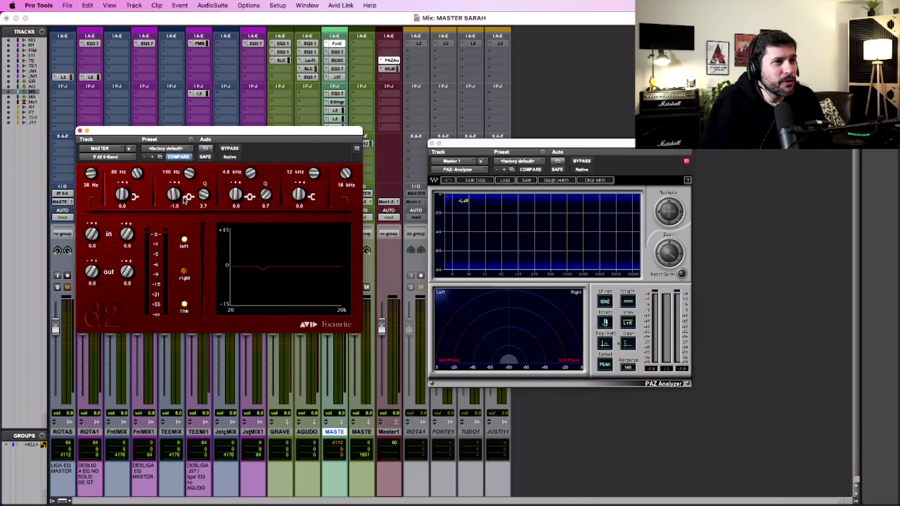
key("space")
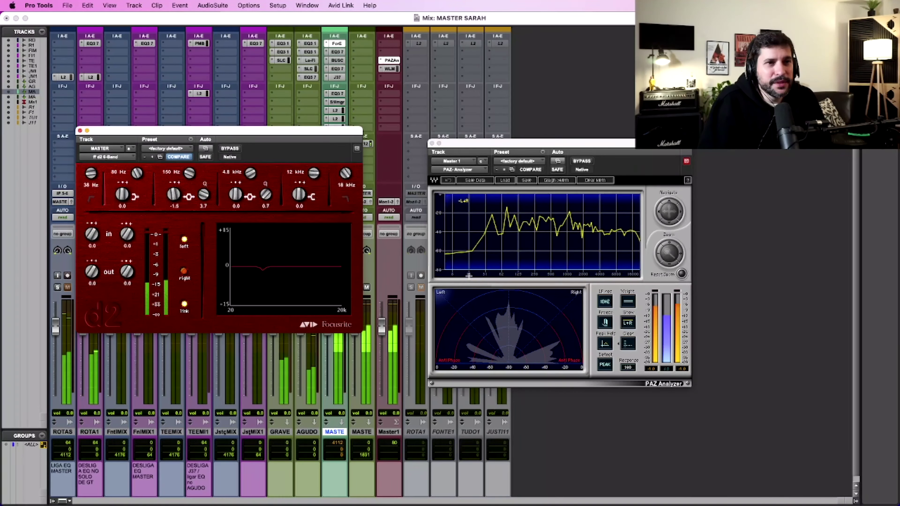
key("space")
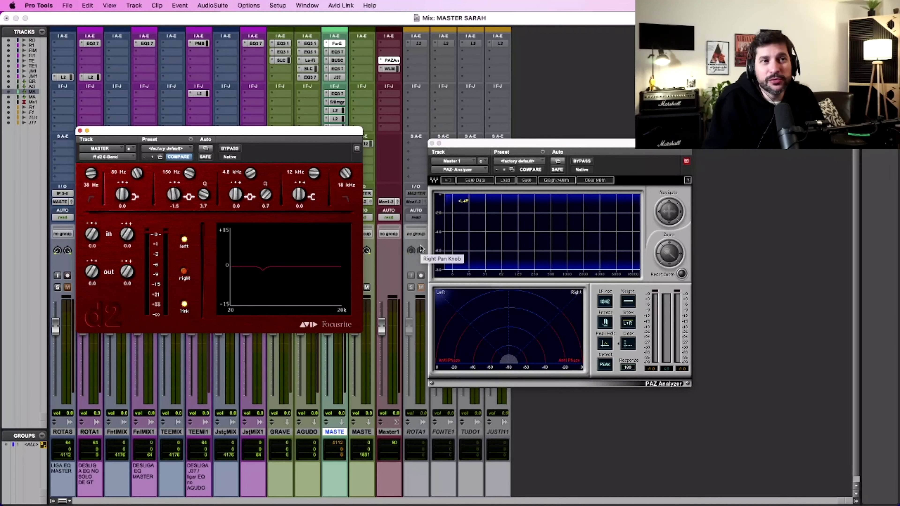
Step: Play a passage with the d2 filters off and move PAZ-Analyzer closer to the equalizer to watch the spectrum
key("space")
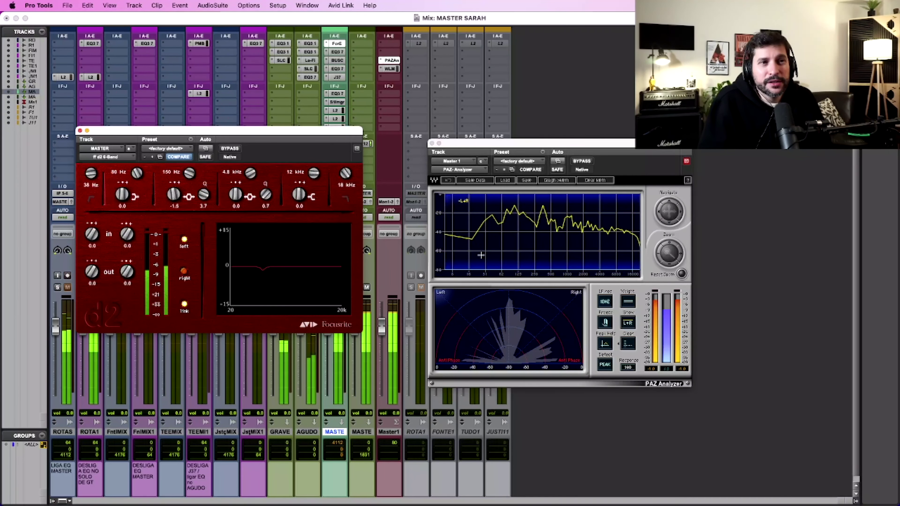
left_click_drag(485, 143, 426, 155)
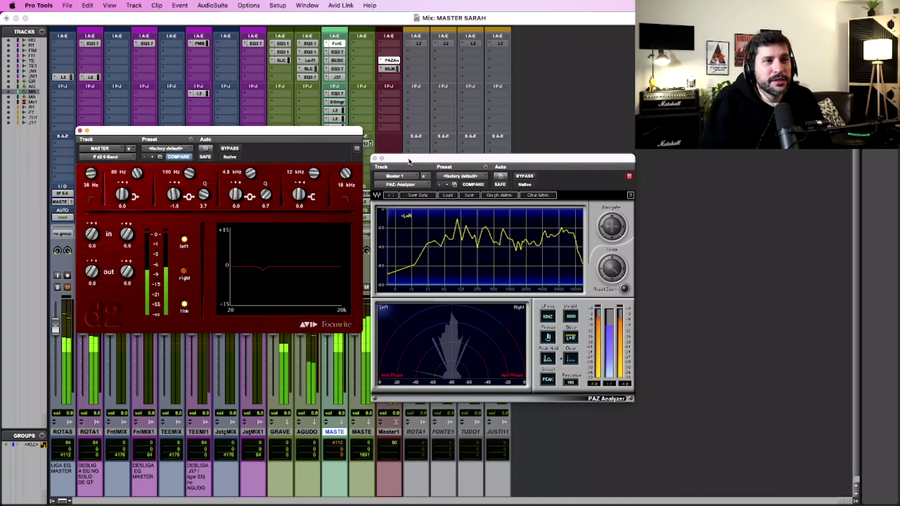
key("space")
Step: Switch the d2 equalizer's 38 Hz high-pass and 18 kHz low-pass filters back on and play a passage to compare the spectrum
left_click(91, 201)
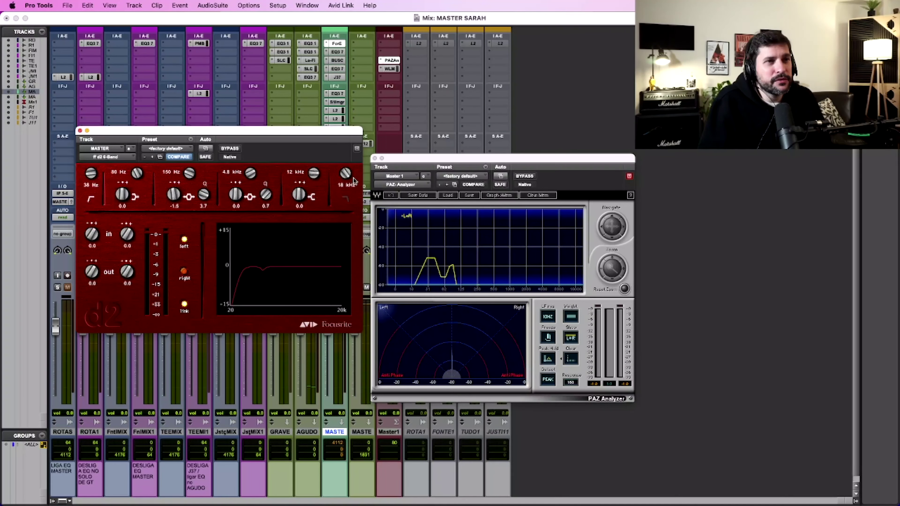
left_click(345, 199)
key("space")
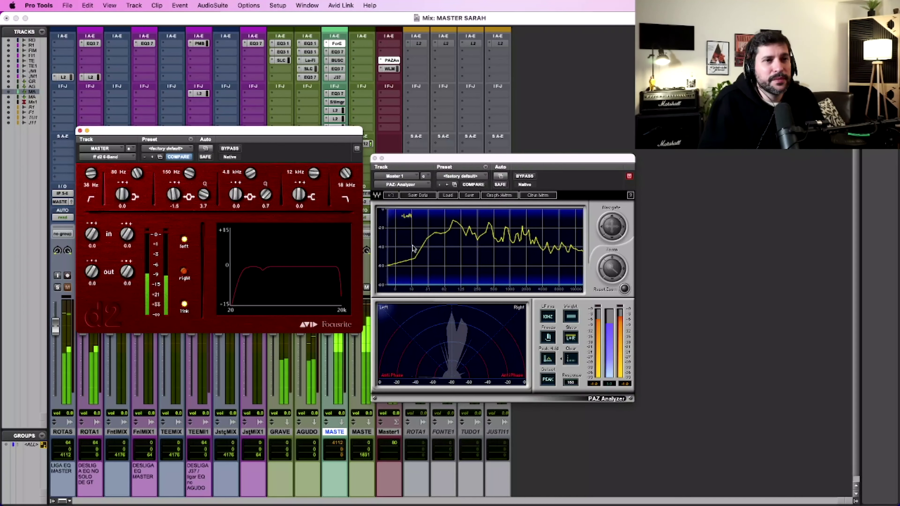
key("space")
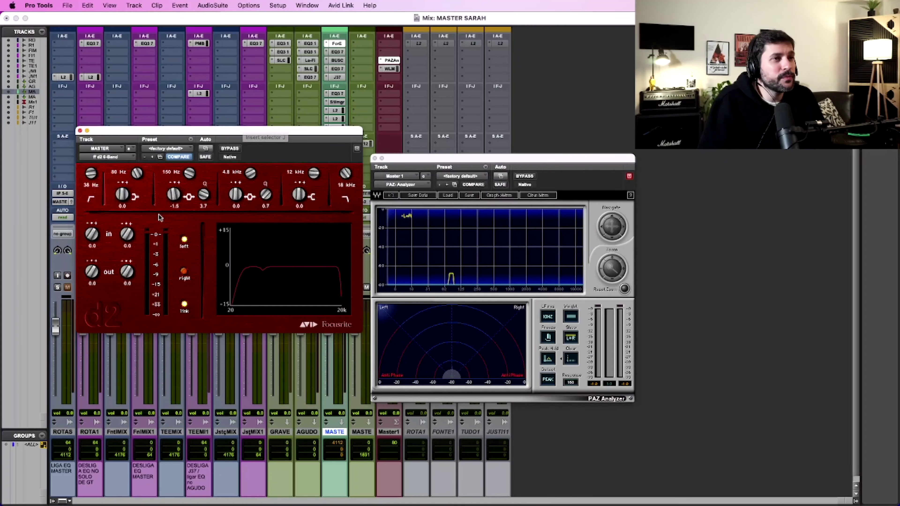
left_click_drag(196, 132, 195, 144)
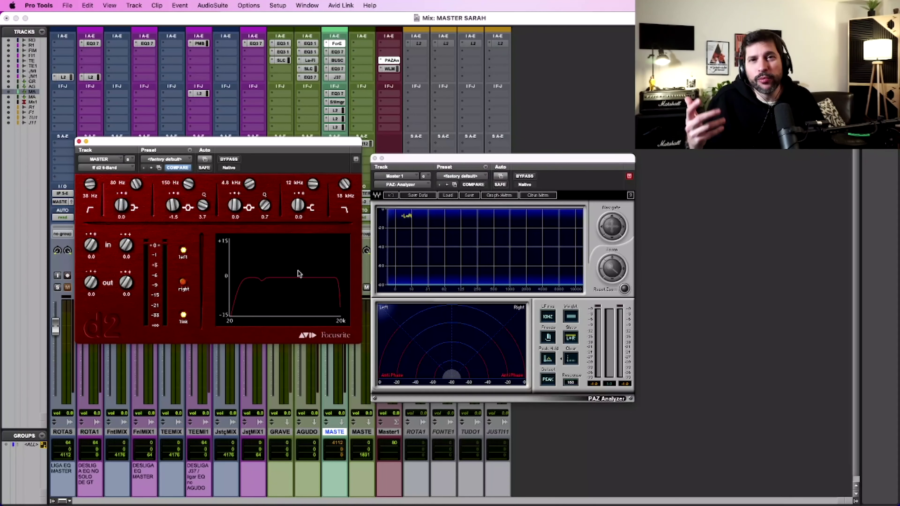
left_click(78, 142)
Step: Open the MASTER track's second-insert equalizer and third-insert BUS COMP WARM compressor to examine and audition them
left_click(336, 53)
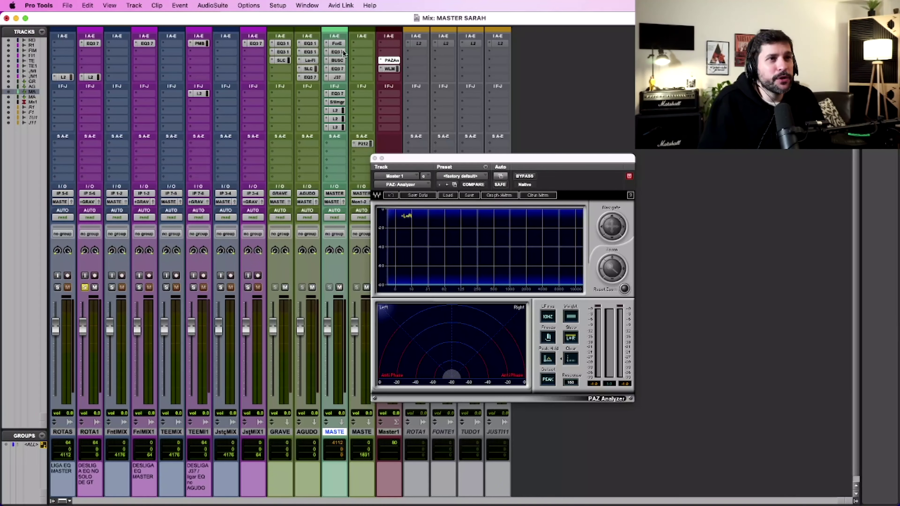
left_click(338, 60)
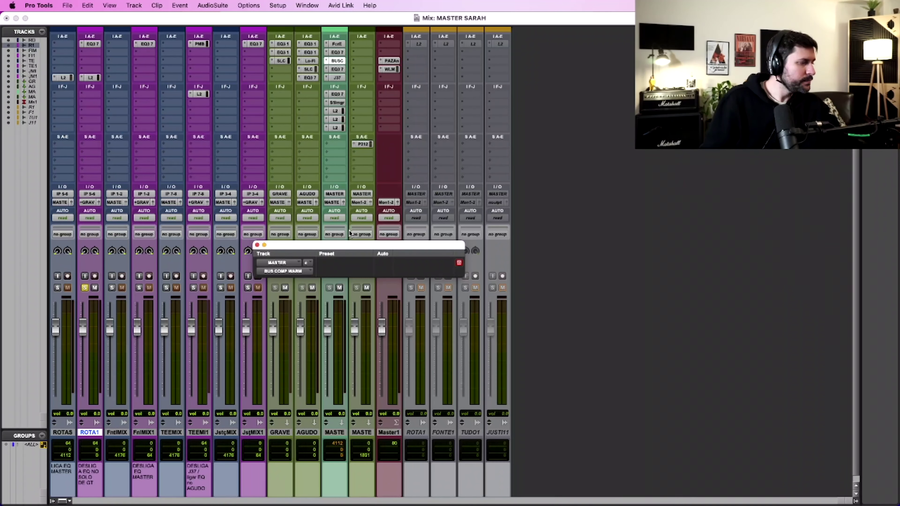
key("space")
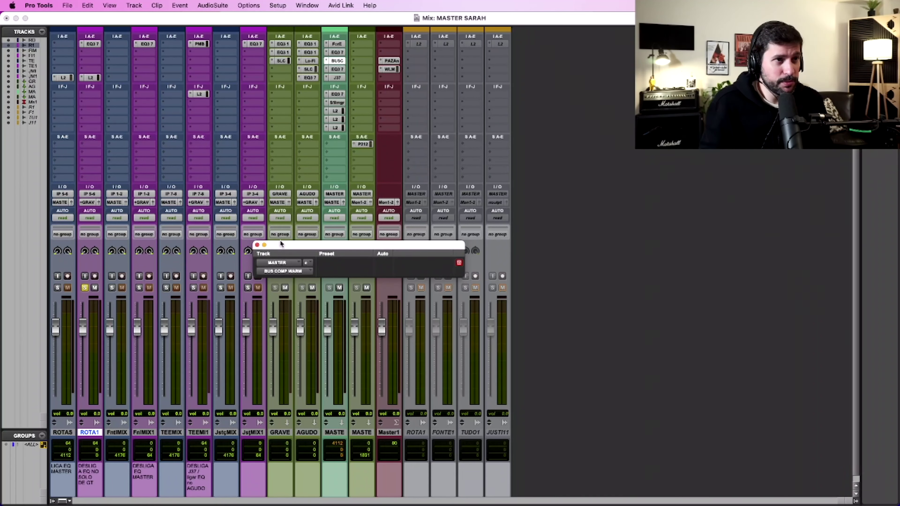
left_click(257, 245)
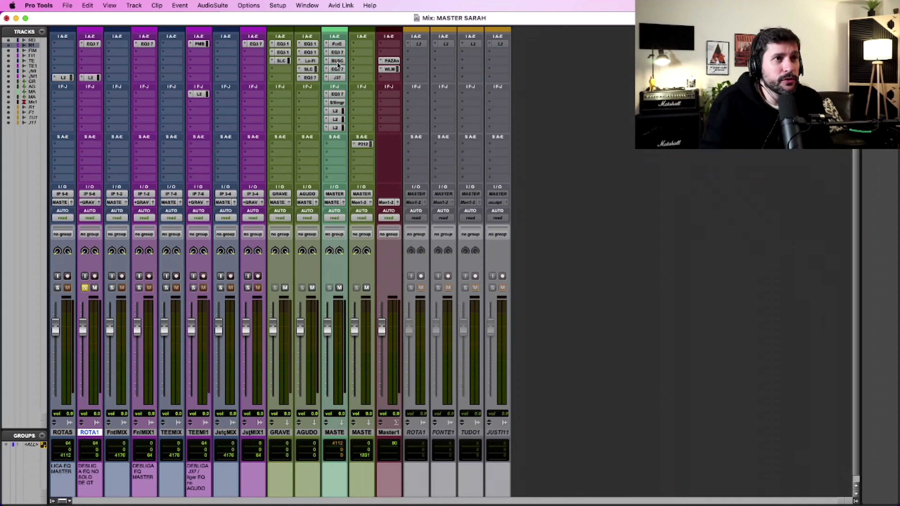
Step: Examine the band settings of the EQ3 7-Band equalizer on the MASTER track's fourth insert, then close it
left_click(339, 69)
left_click_drag(409, 253, 288, 151)
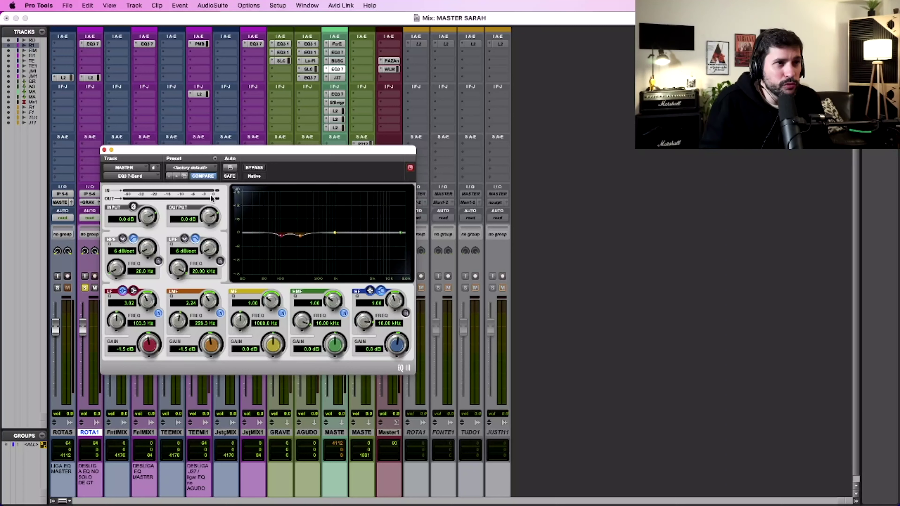
left_click(104, 150)
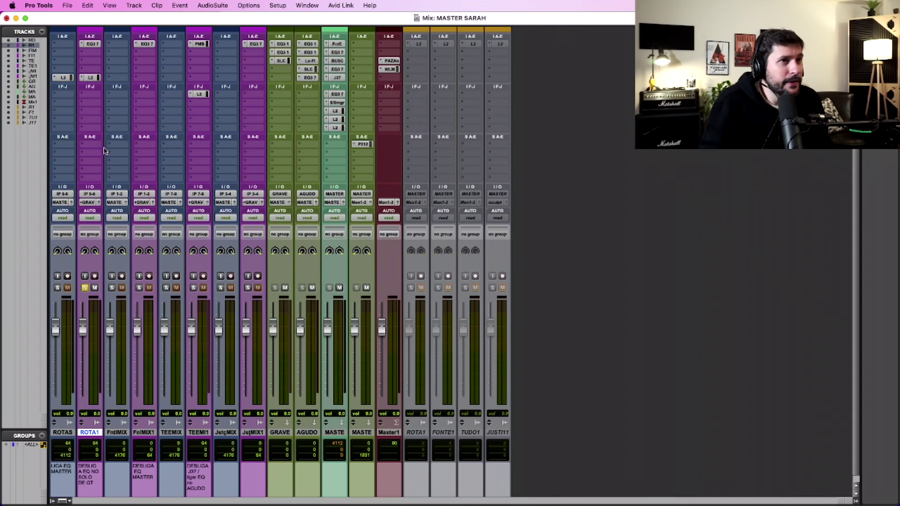
Step: Open the J37 tape plug-in on the MASTER track's fifth insert and position its window over the mixer
left_click(337, 78)
left_click_drag(339, 159, 337, 114)
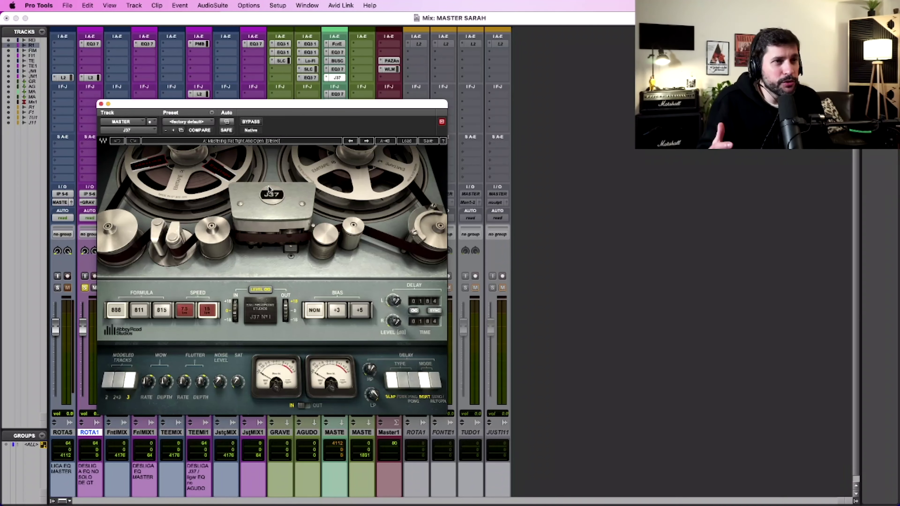
mouse_move(305, 109)
left_mouse_down()
mouse_move(305, 94)
mouse_move(310, 123)
left_mouse_up()
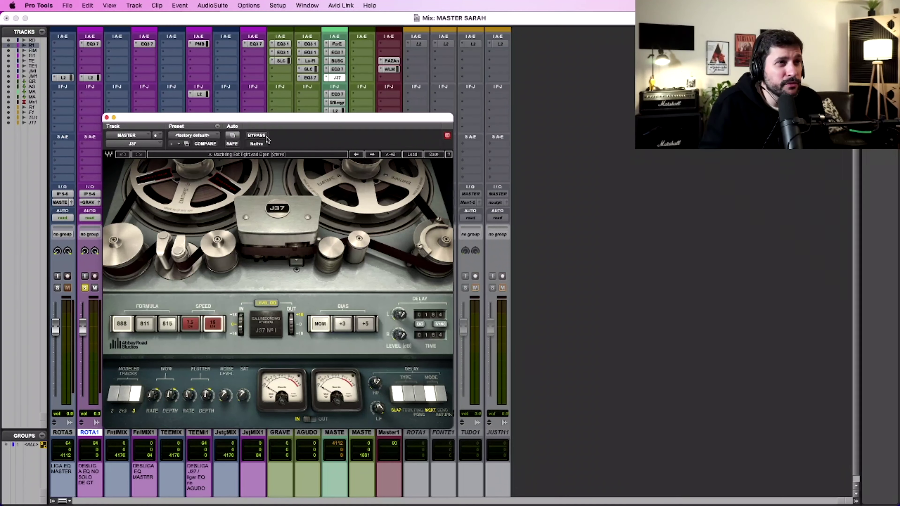
Step: Play a passage while repeatedly bypassing and re-enabling the J37 tape plug-in to compare the sound, then close the plug-in
key("space")
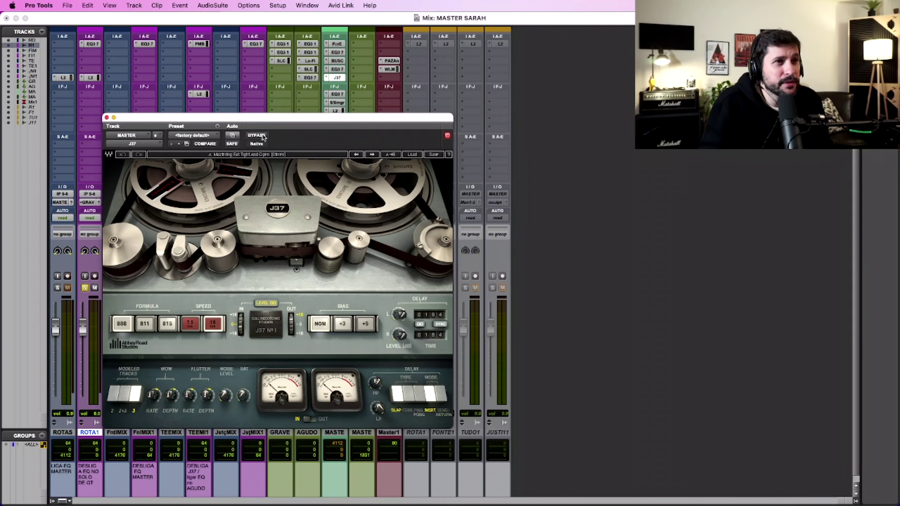
left_click(263, 137)
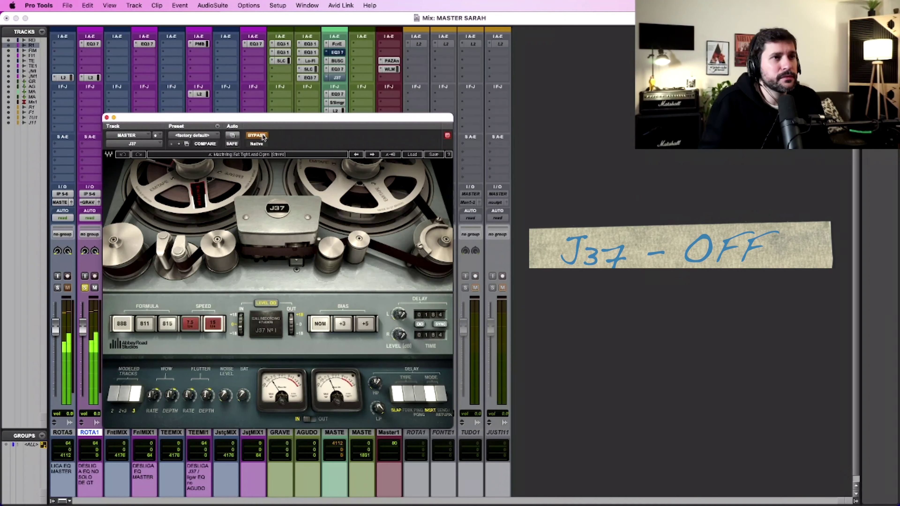
left_click(264, 137)
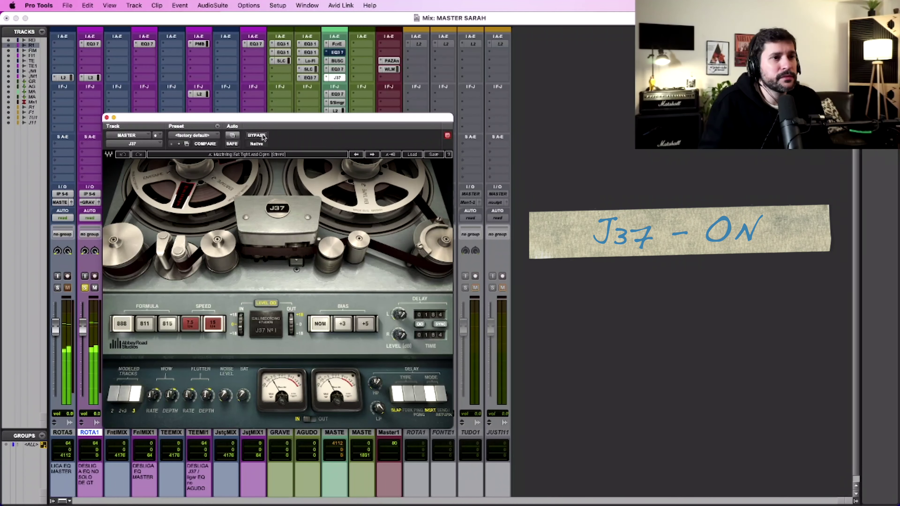
left_click(263, 137)
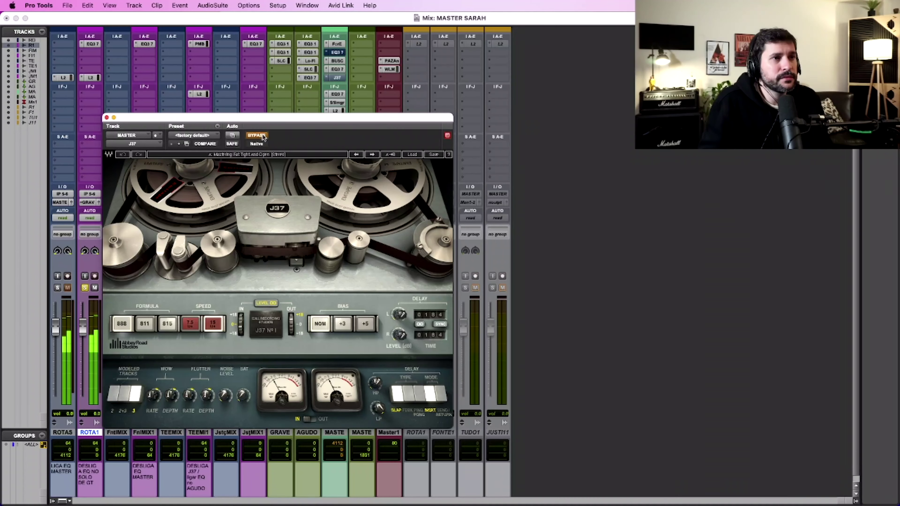
left_click(263, 137)
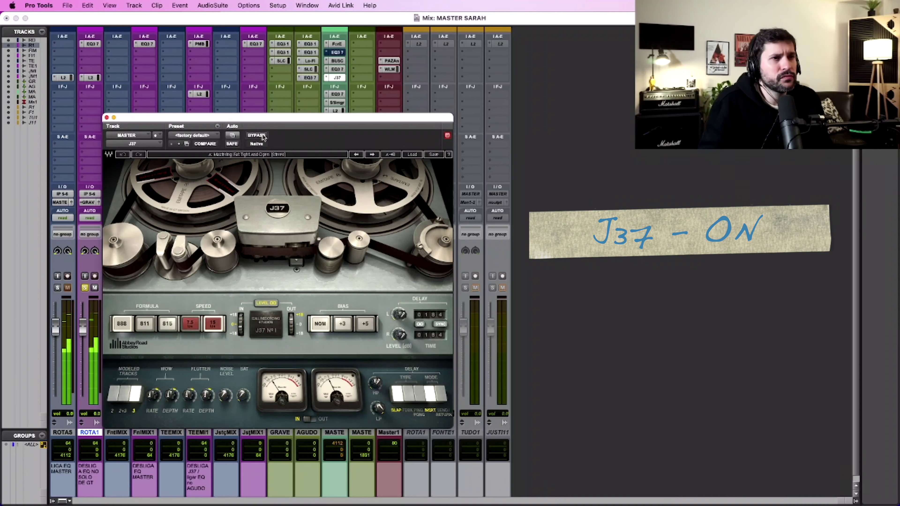
left_click(263, 137)
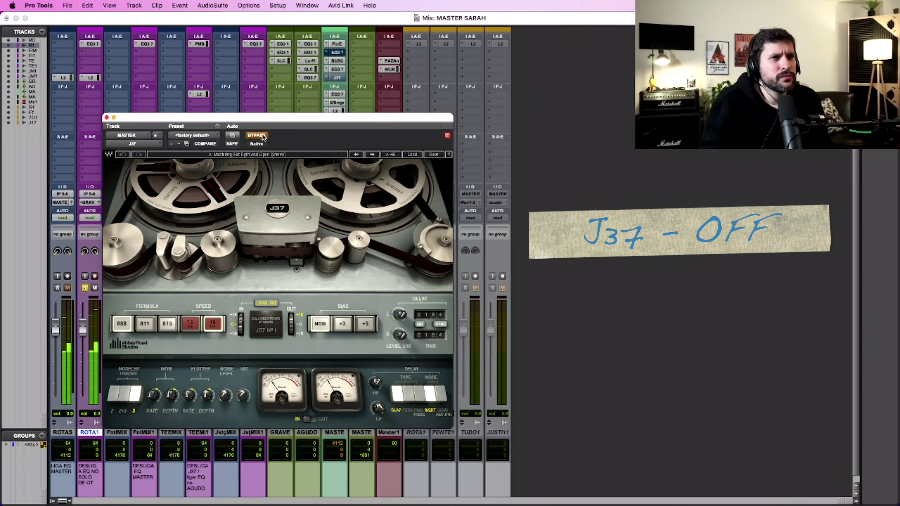
left_click(263, 137)
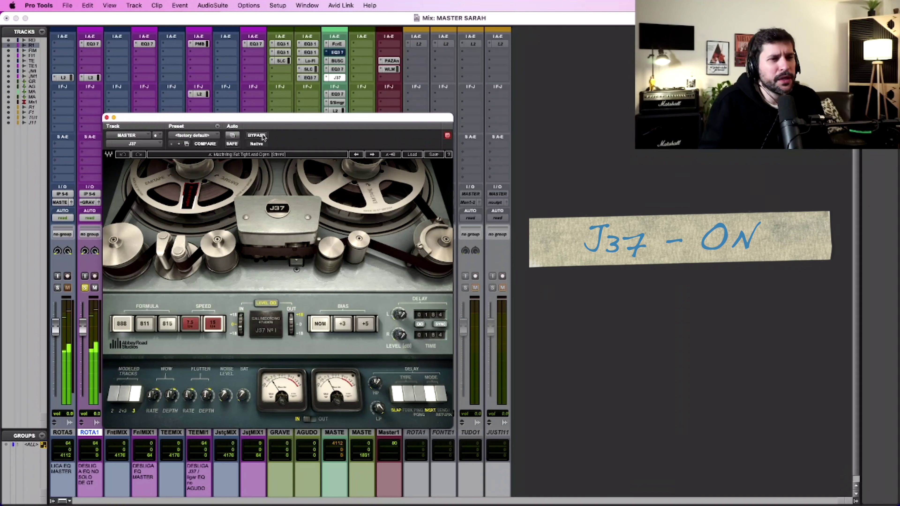
left_click(107, 118)
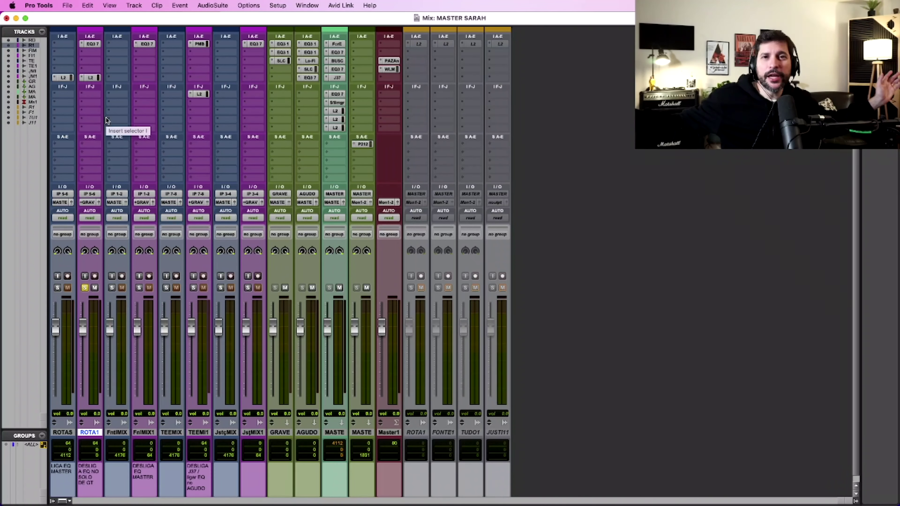
Step: Examine the filter and band settings of the EQ3 7-Band equalizer on the MASTER track's sixth insert, then close it
left_click(337, 97)
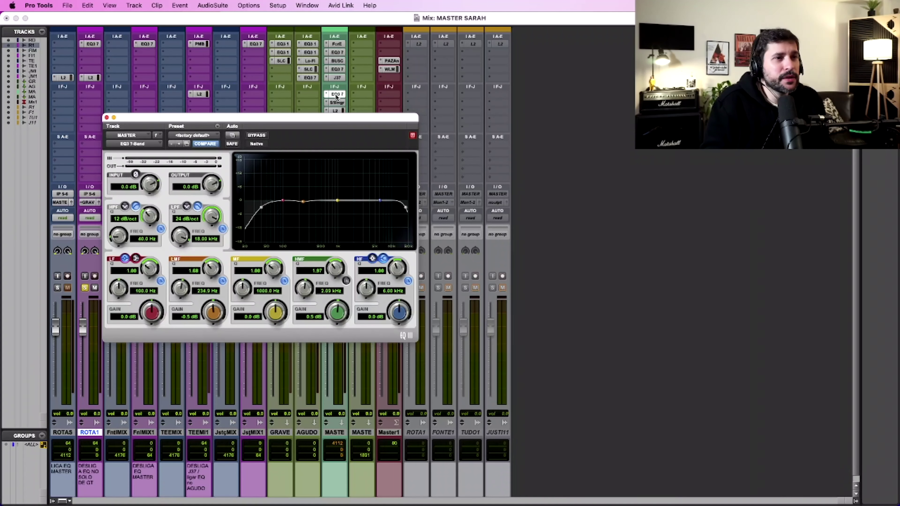
left_click_drag(349, 118, 401, 144)
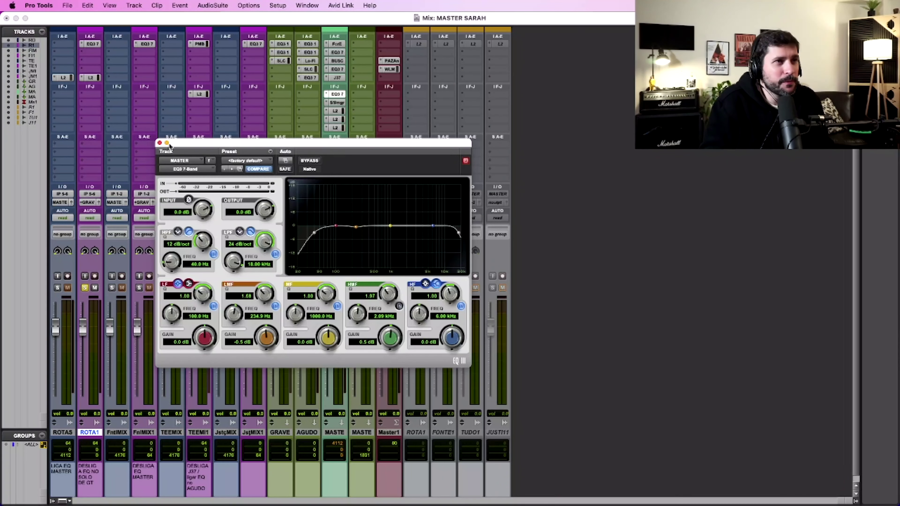
left_click(159, 143)
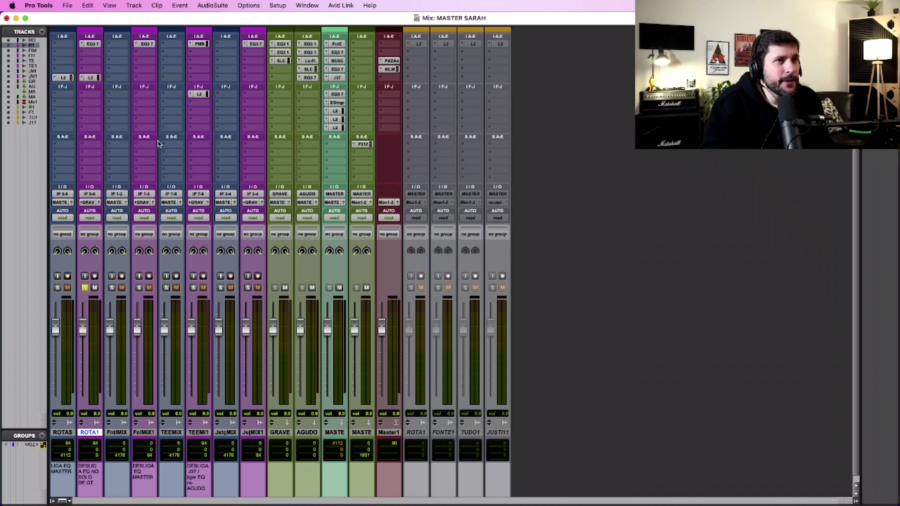
Step: Examine the stereo width settings of the S1 Stereo Imager on the MASTER track, then close it
left_click(336, 103)
mouse_move(305, 155)
left_mouse_down()
mouse_move(310, 185)
mouse_move(299, 144)
left_mouse_up()
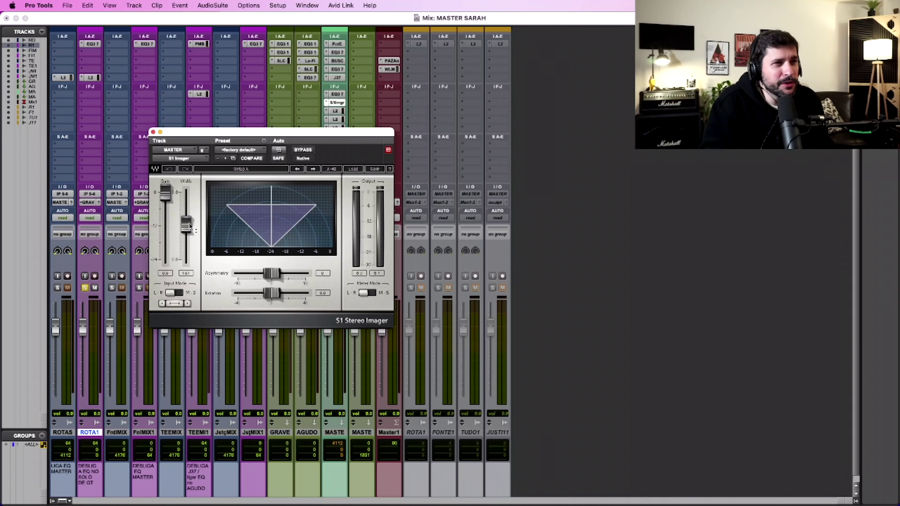
left_click(153, 132)
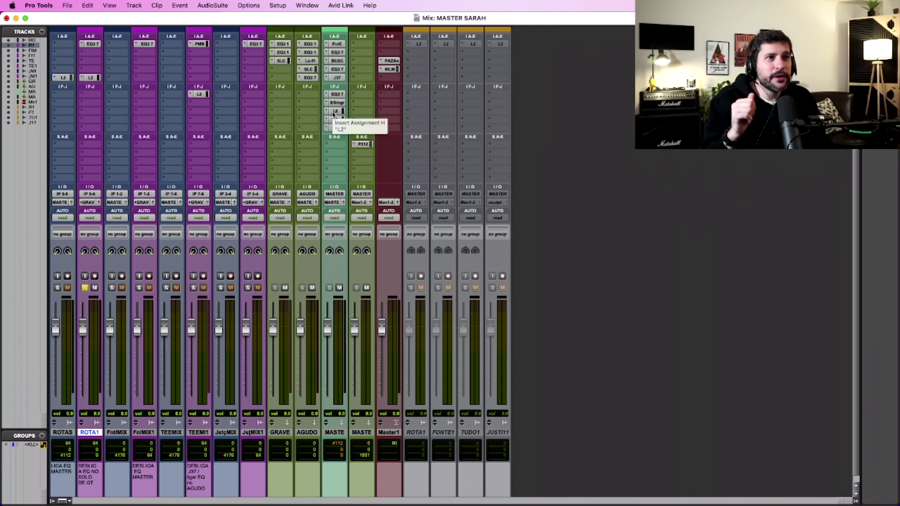
Step: Solo the ROTAS track and play a passage, then switch the solo to ROTA1 to compare the two
left_click(58, 287)
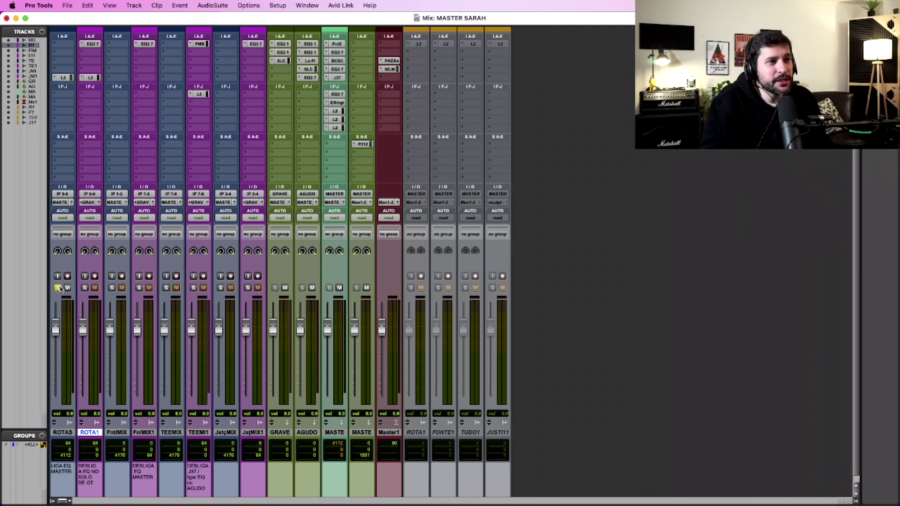
key("space")
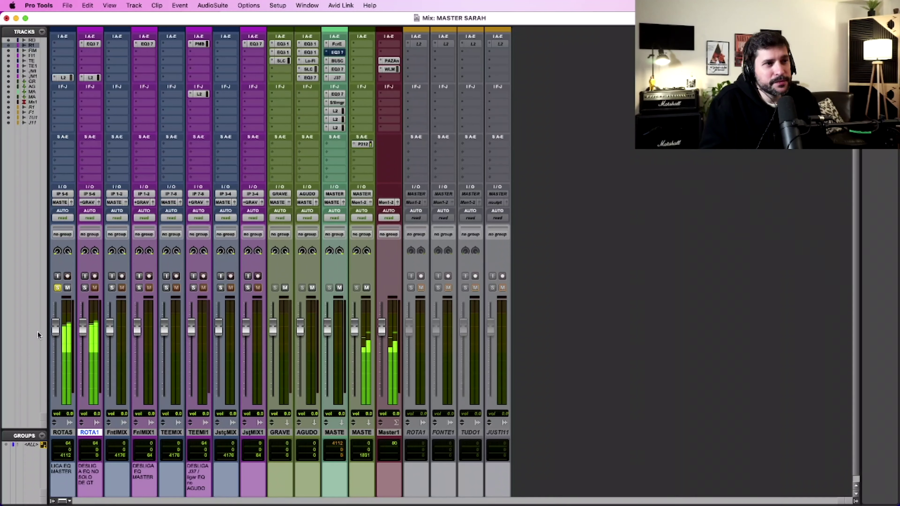
left_click(85, 287)
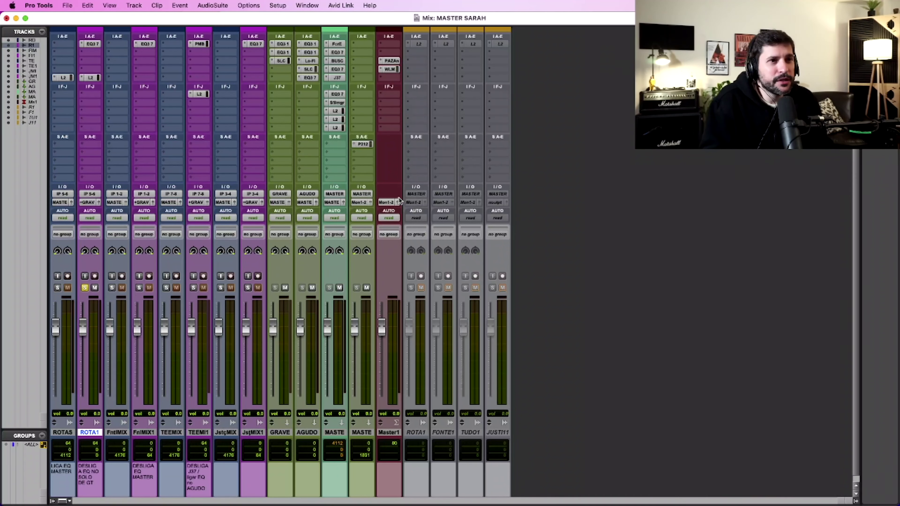
Step: Open and close each of the MASTER track's three L2 Ultramaximizer limiters in turn to examine their threshold and out ceiling settings
left_click(340, 113)
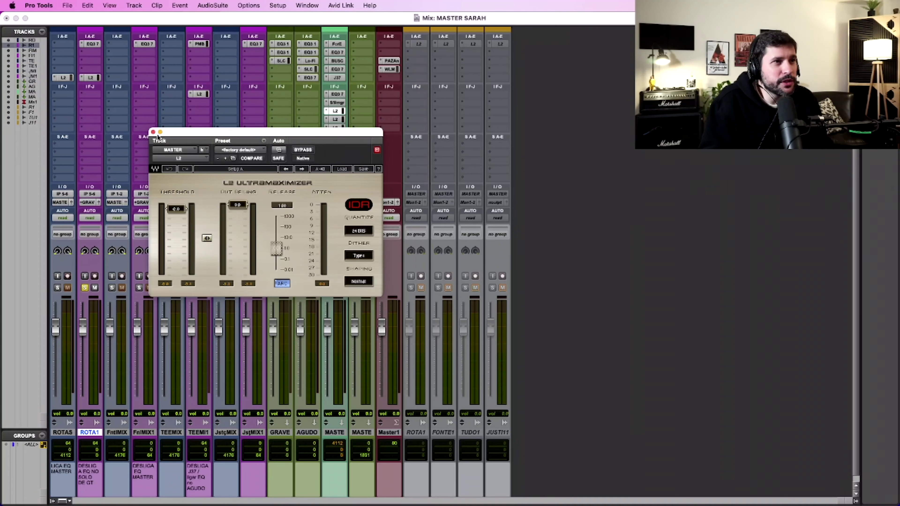
left_click(152, 132)
left_click(335, 120)
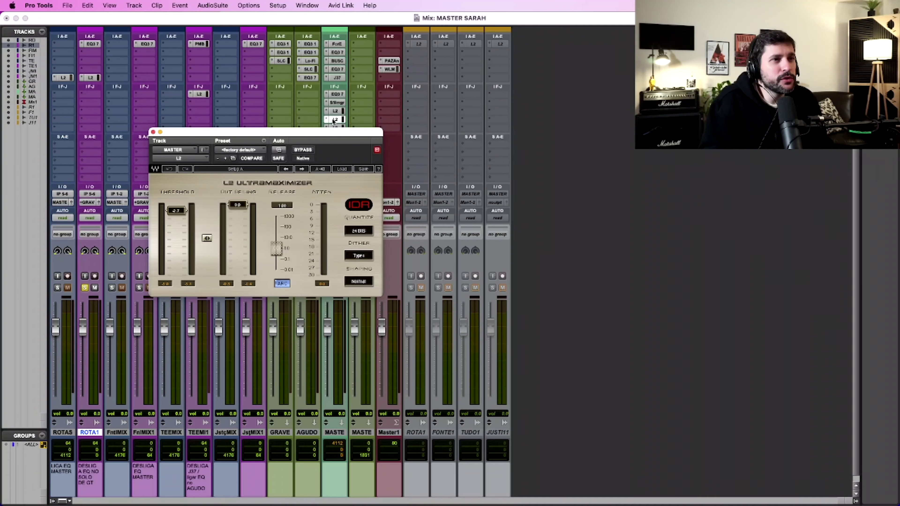
left_click(152, 132)
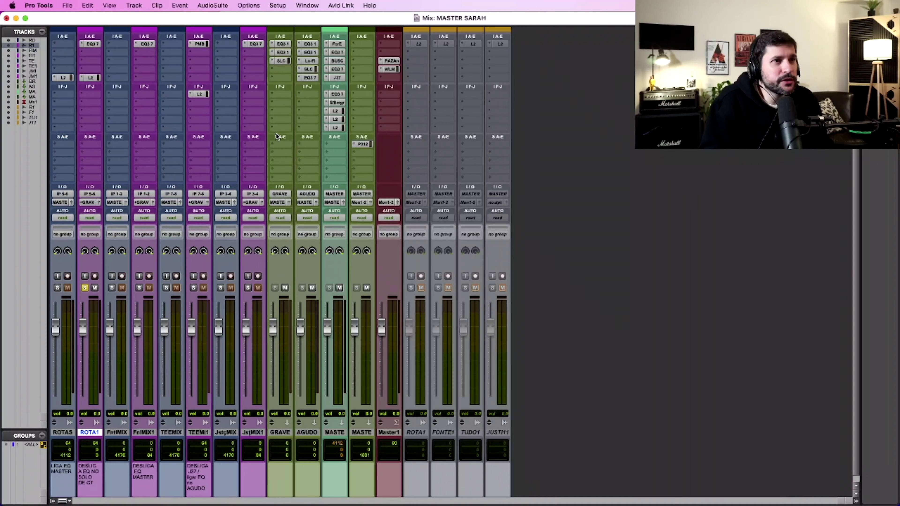
left_click(335, 128)
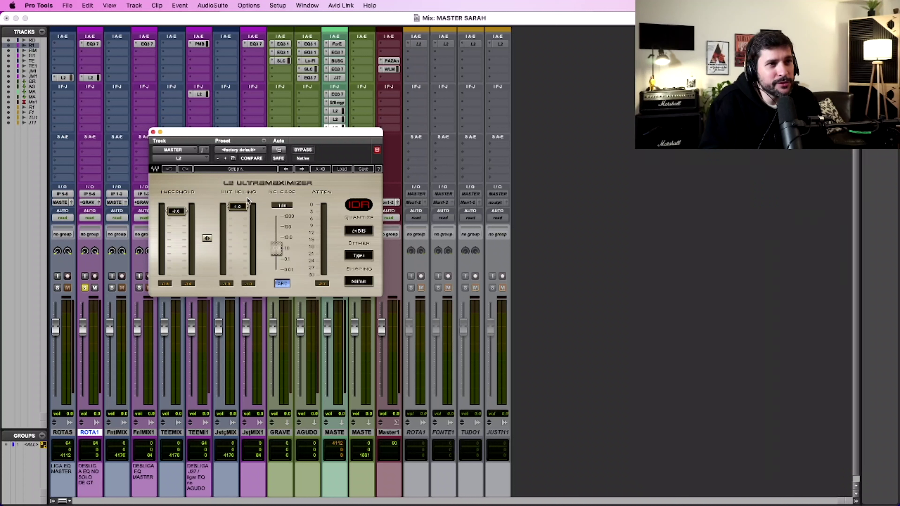
left_click(153, 133)
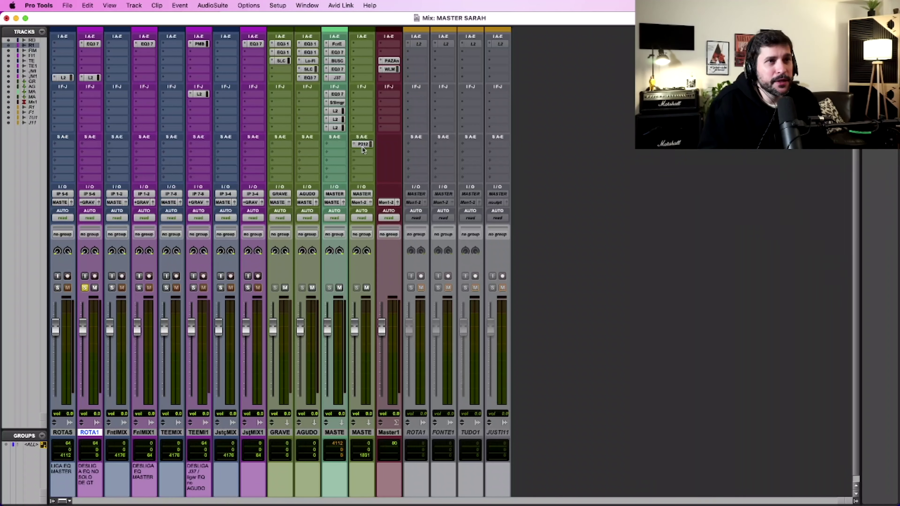
Step: Examine the loudness and true peak readings of the WLM Plus meter on the Master 1 track, then close it
left_click(396, 70)
left_click_drag(345, 128, 369, 56)
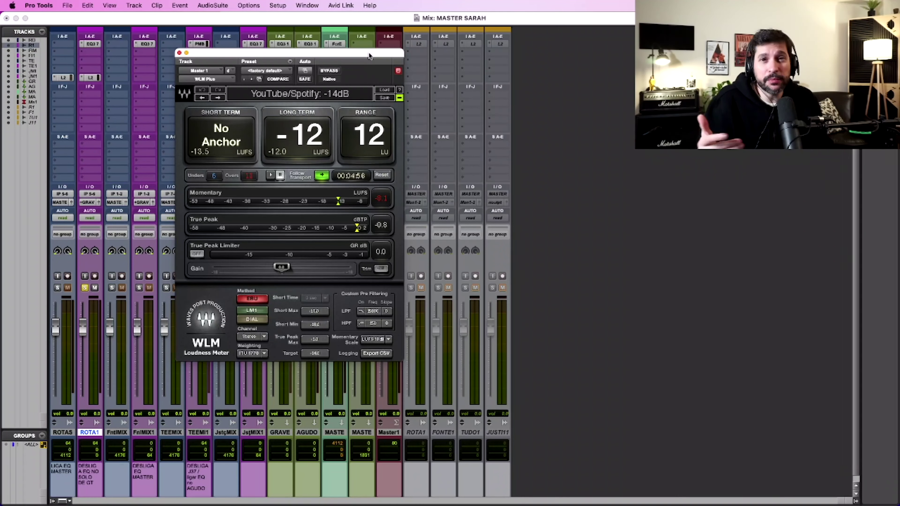
left_click(179, 54)
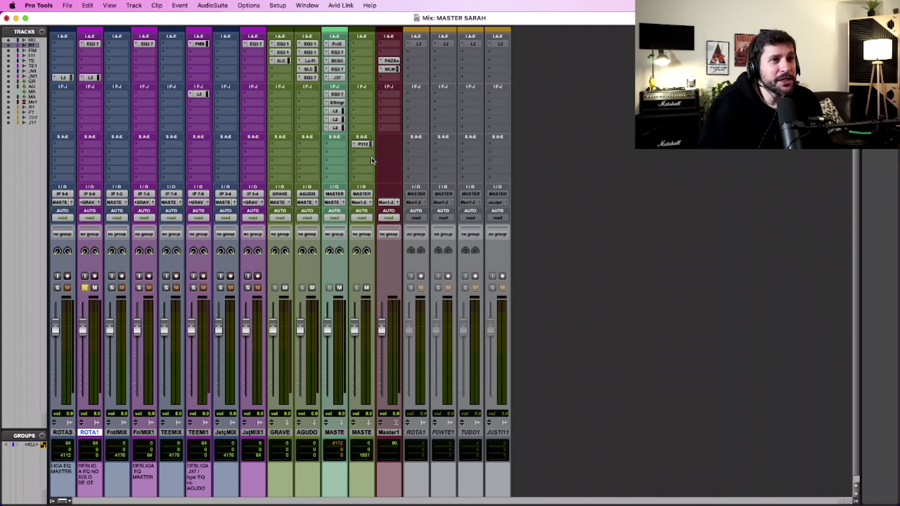
Step: Solo the ROTAS mix, switch to the Edit window and look through all tracks during playback, then stop
left_click(57, 288)
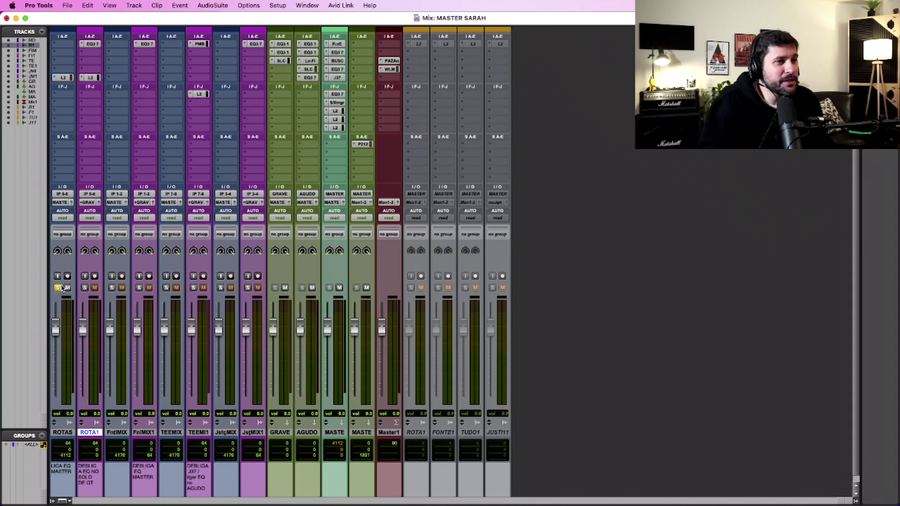
key("super+equal")
key("space")
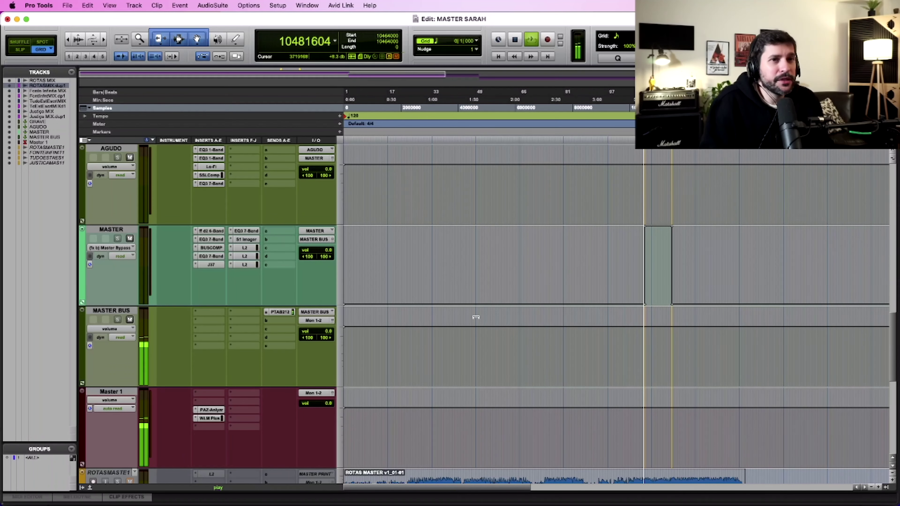
scroll(509, 324, "up", 3)
scroll(509, 324, "up", 5)
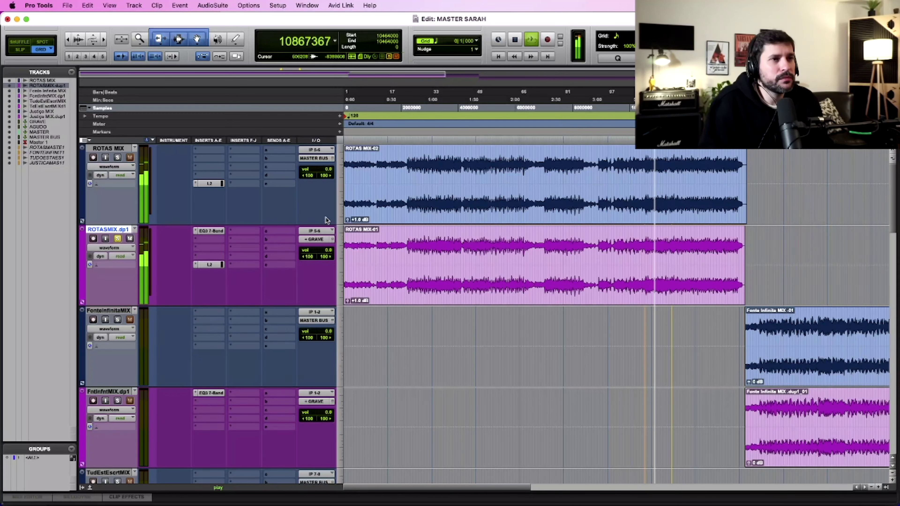
scroll(303, 302, "down", 10)
scroll(303, 303, "down", 5)
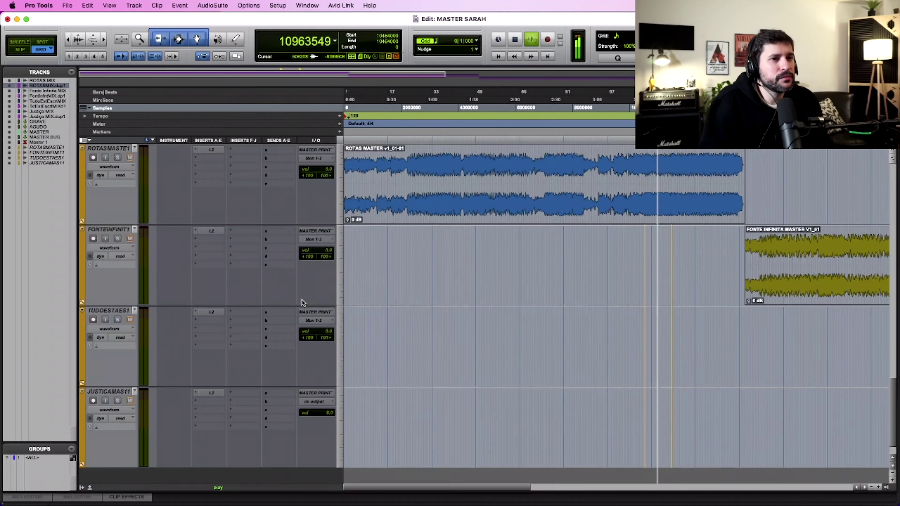
scroll(302, 303, "up", 5)
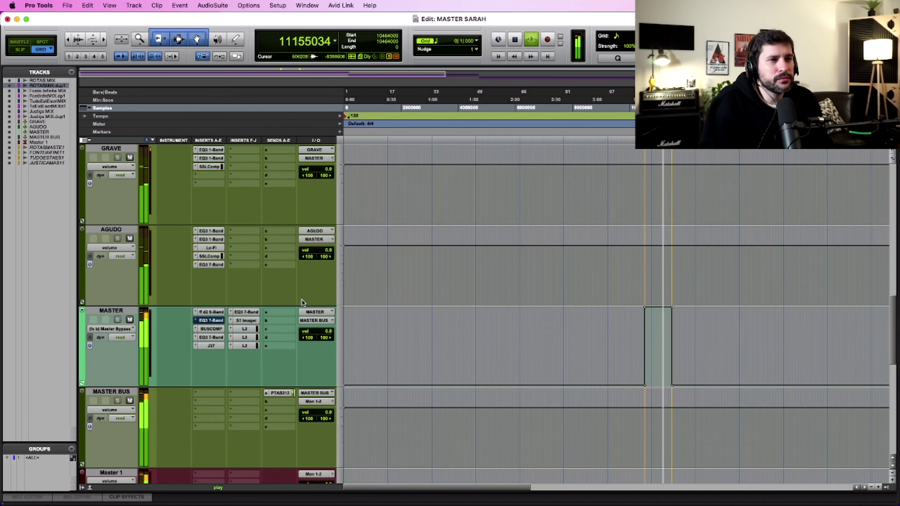
scroll(303, 303, "up", 10)
scroll(302, 302, "up", 2)
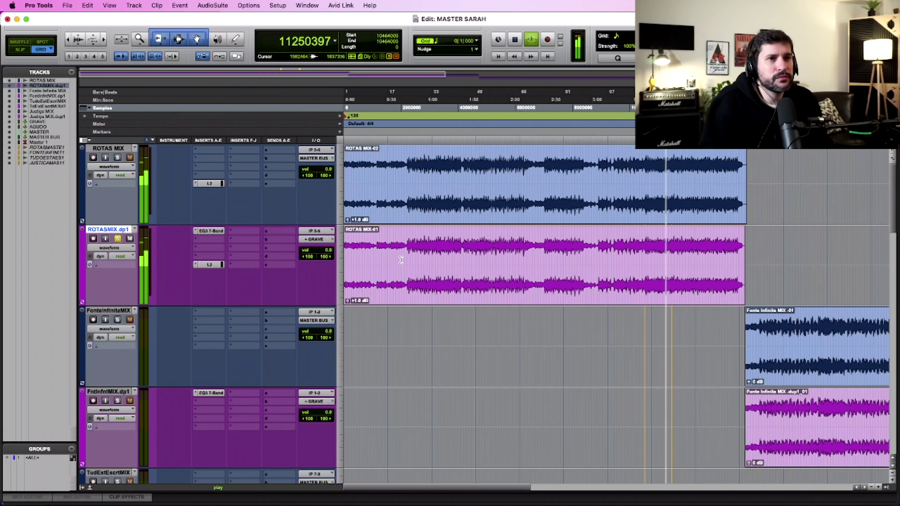
key("space")
Step: Set the playback start at sample 10968000 on the soloed ROTASMIX.dup1 track, play the passage and stop
left_click(665, 247)
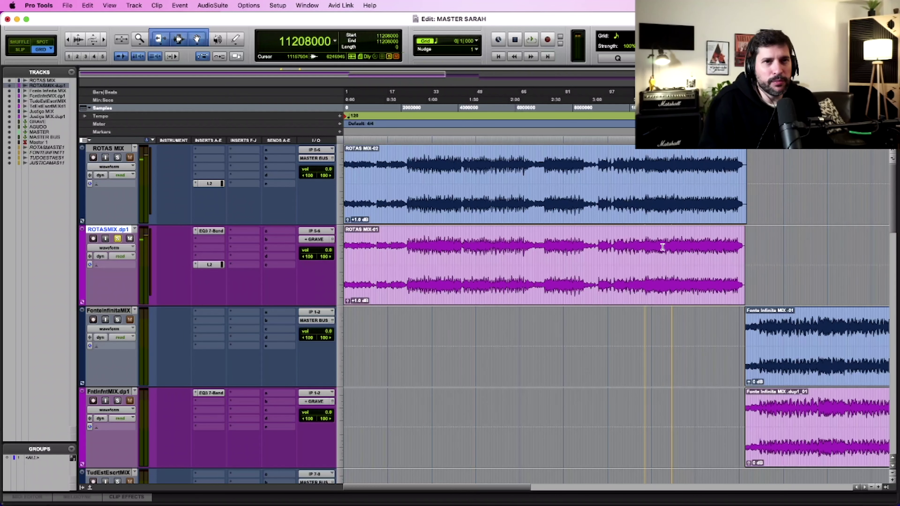
left_click(650, 248)
left_click(657, 248)
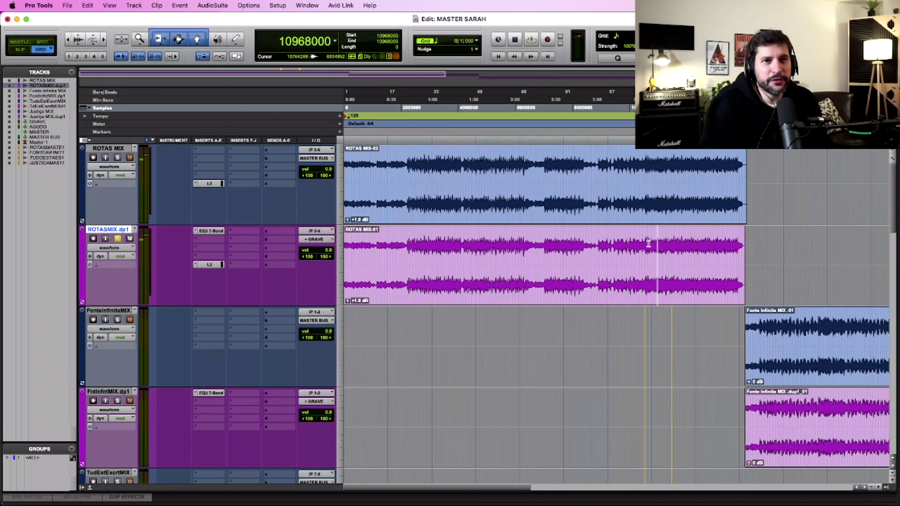
key("space")
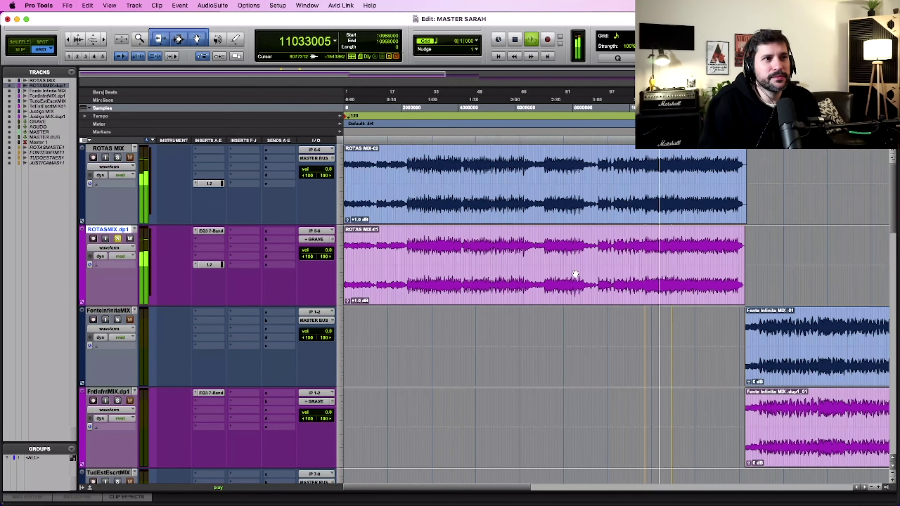
key("space")
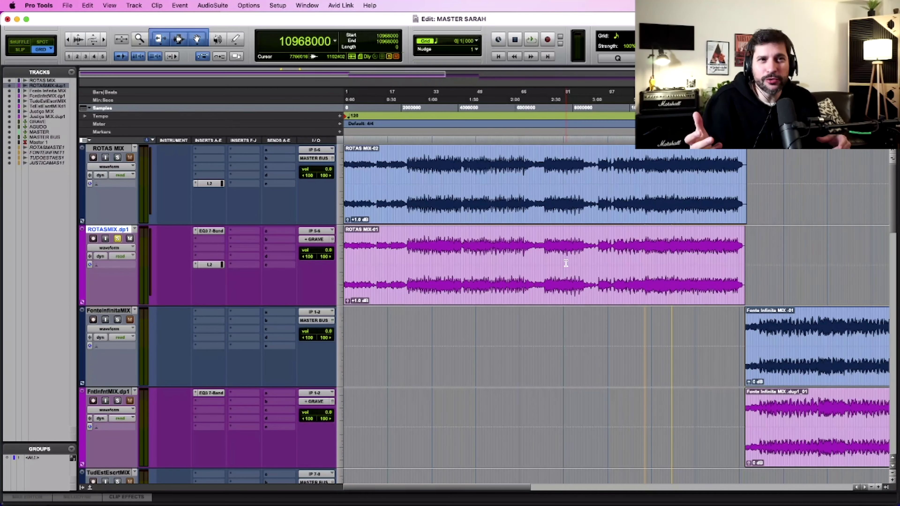
Step: Play the same passage again, switch the solo to ROTAS MIX and replay it for comparison, then stop
key("space")
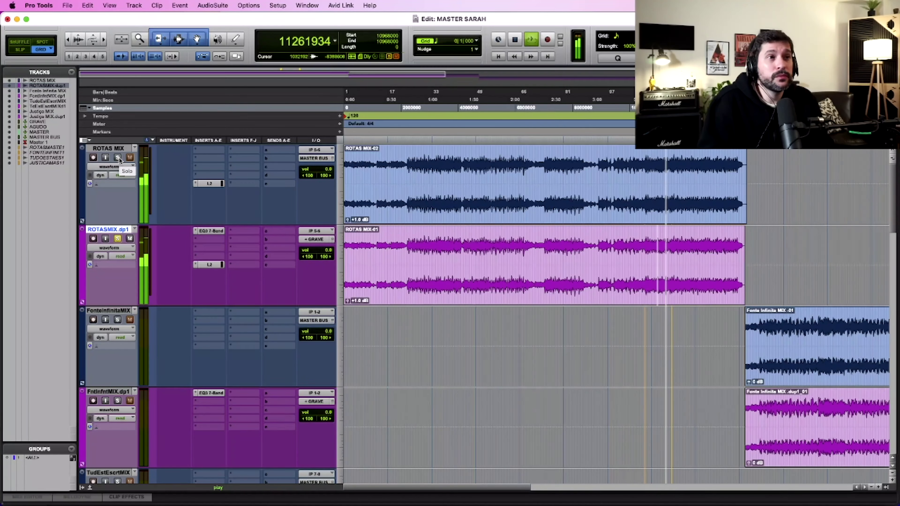
key("space")
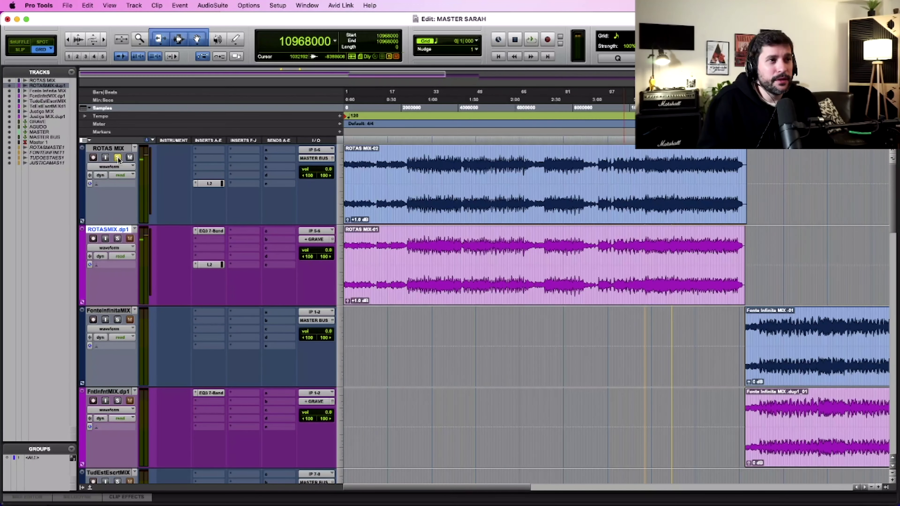
key("space")
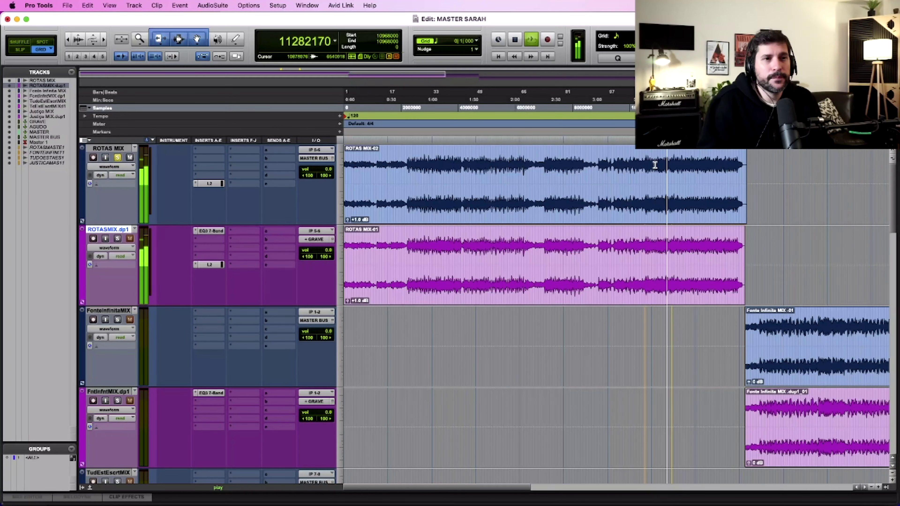
key("space")
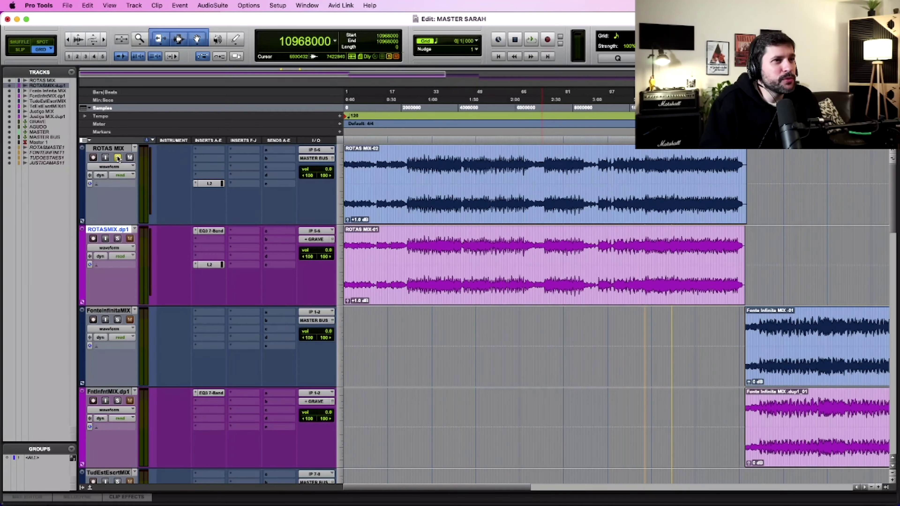
Step: Play from sample 10344000 and alternate the solo between ROTAS MIX and ROTASMIX.dup1 to compare them, then stop
left_click(640, 160)
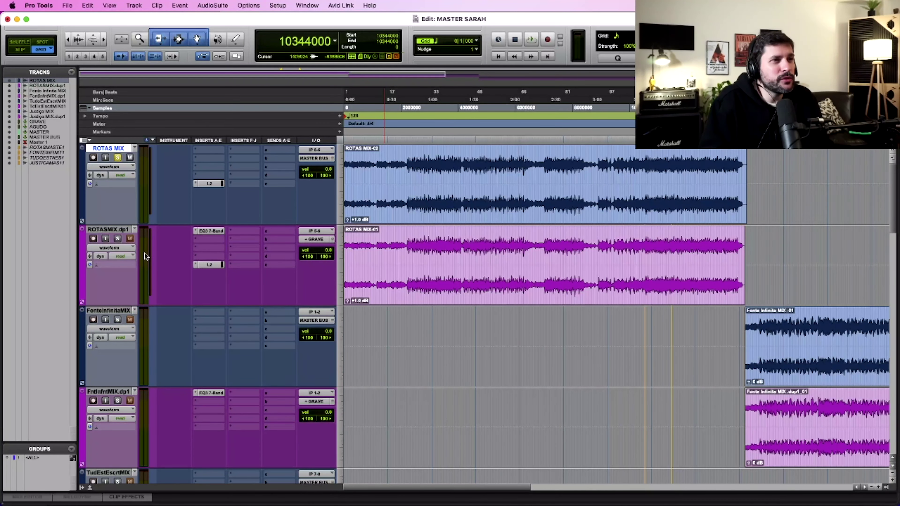
key("space")
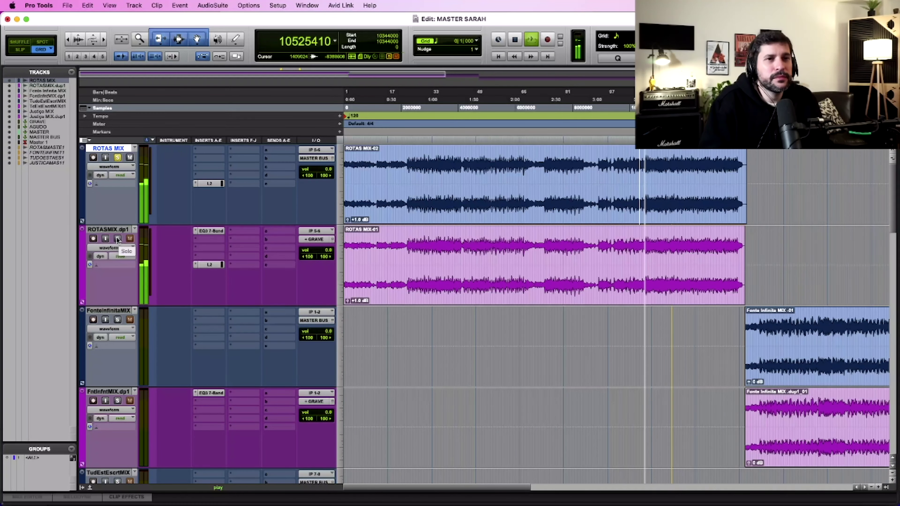
left_click(117, 239)
left_click(119, 158)
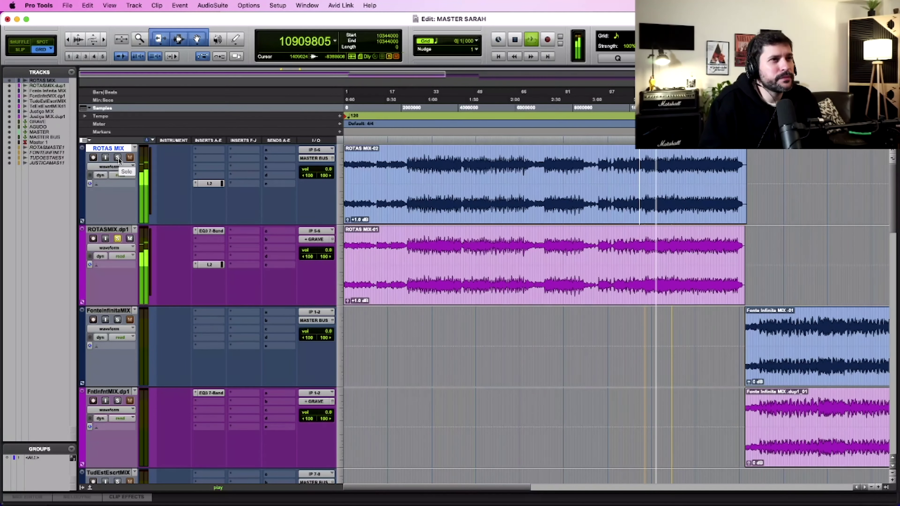
left_click(118, 158)
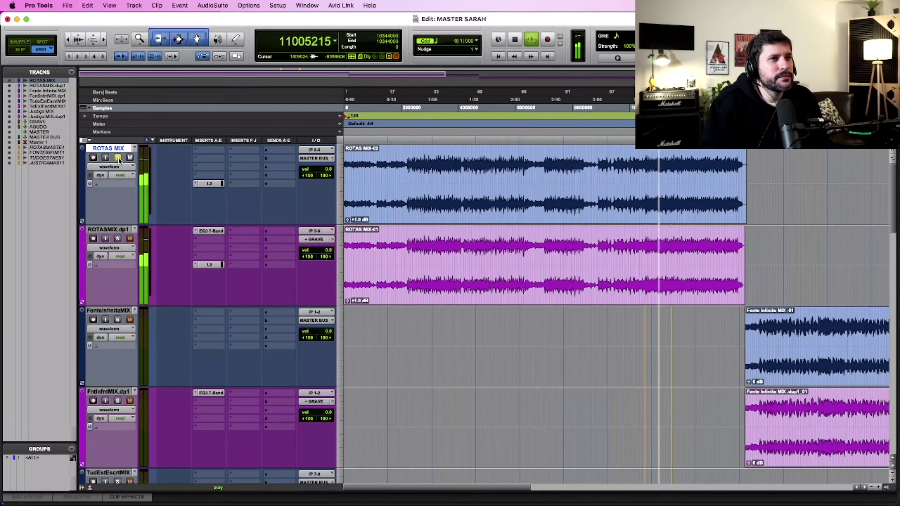
left_click(118, 238)
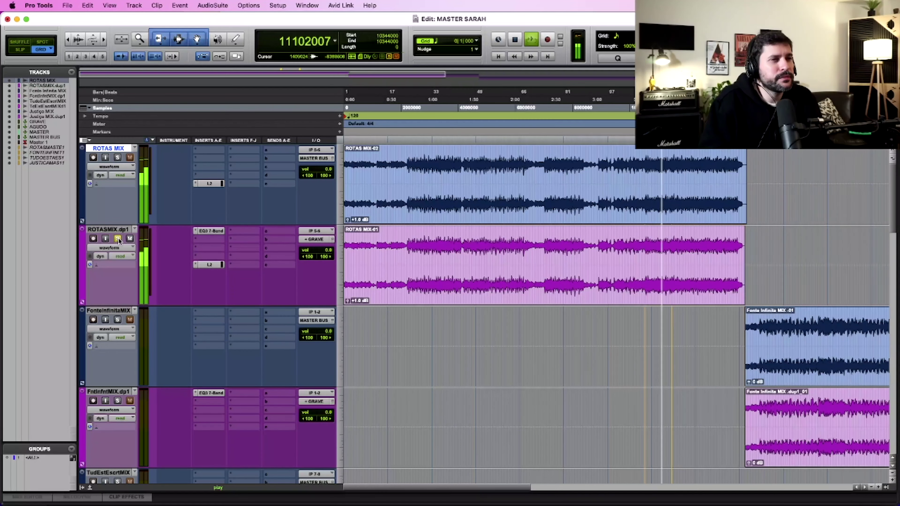
key("space")
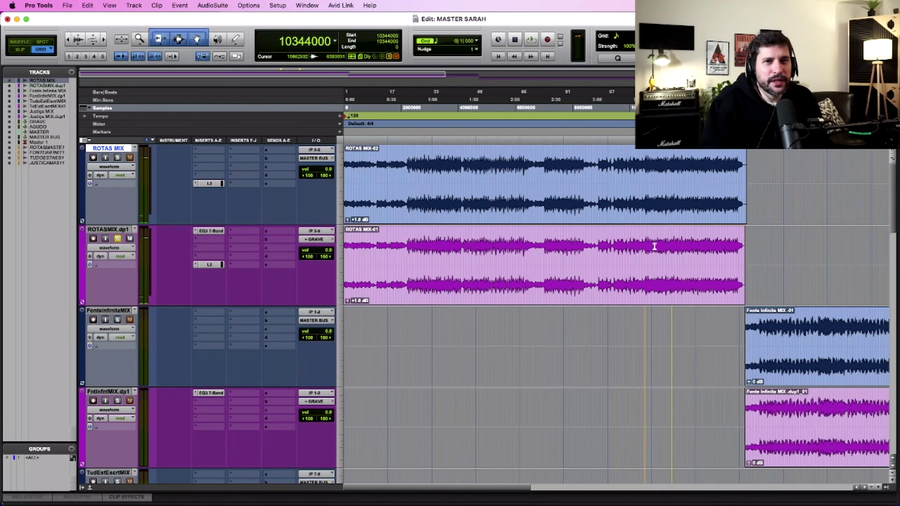
Step: Play ROTASMIX.dup1 from sample 10872000 and switch the solo to ROTAS MIX during playback
left_click(654, 246)
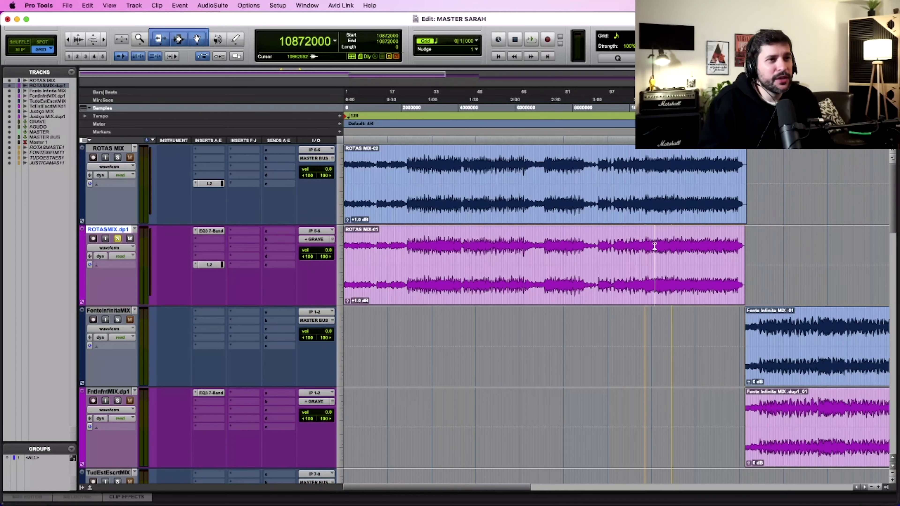
key("space")
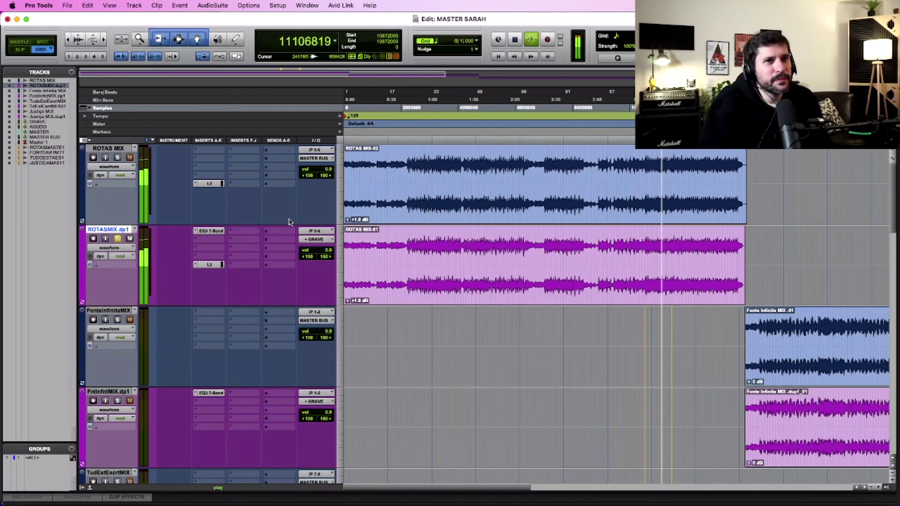
left_click(117, 158)
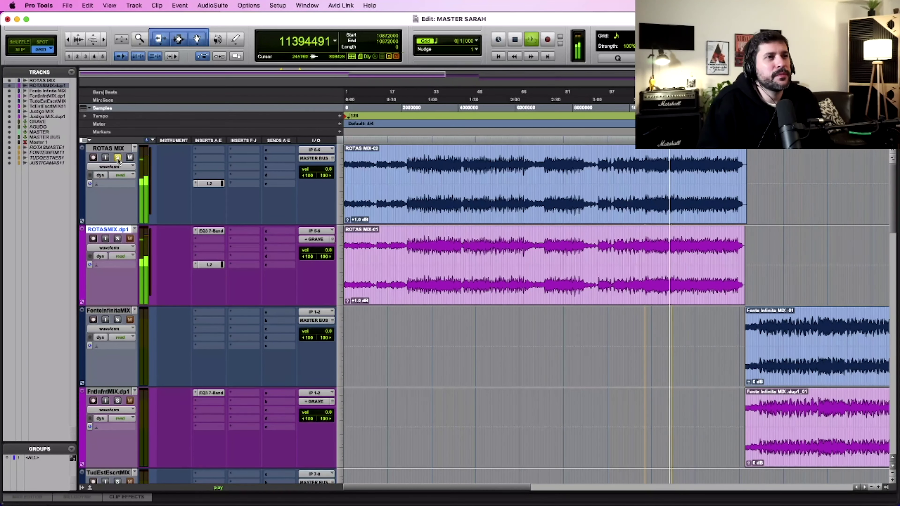